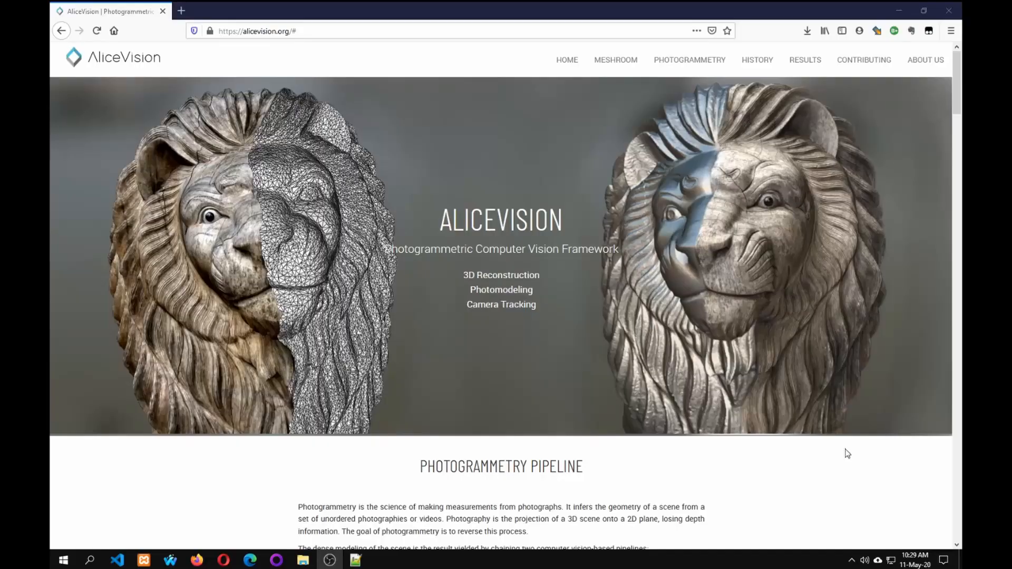
# Bring up the roti photo folder full screen and display its files as extra large icons.
pyautogui.moveTo(302, 559)
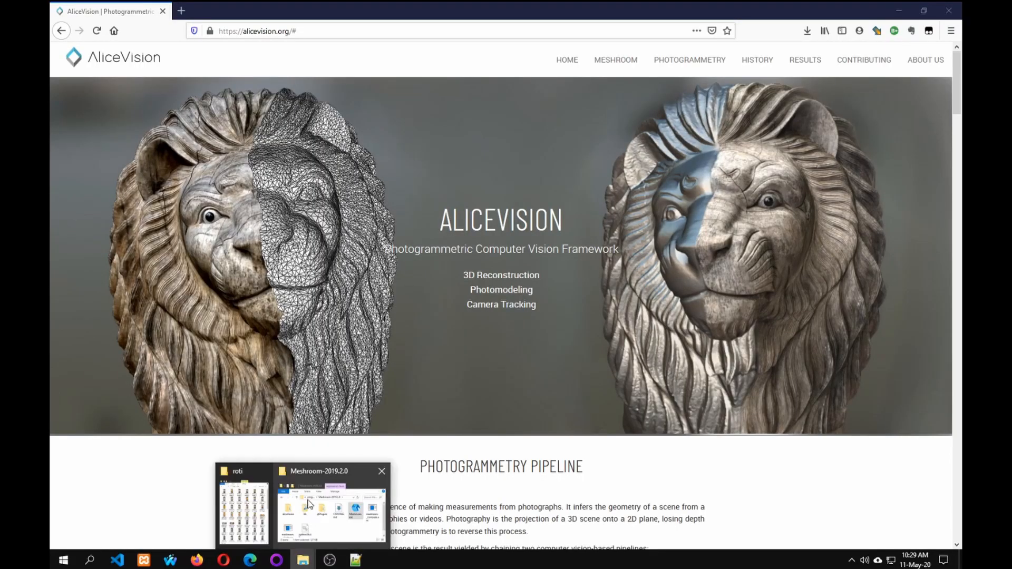
pyautogui.click(257, 504)
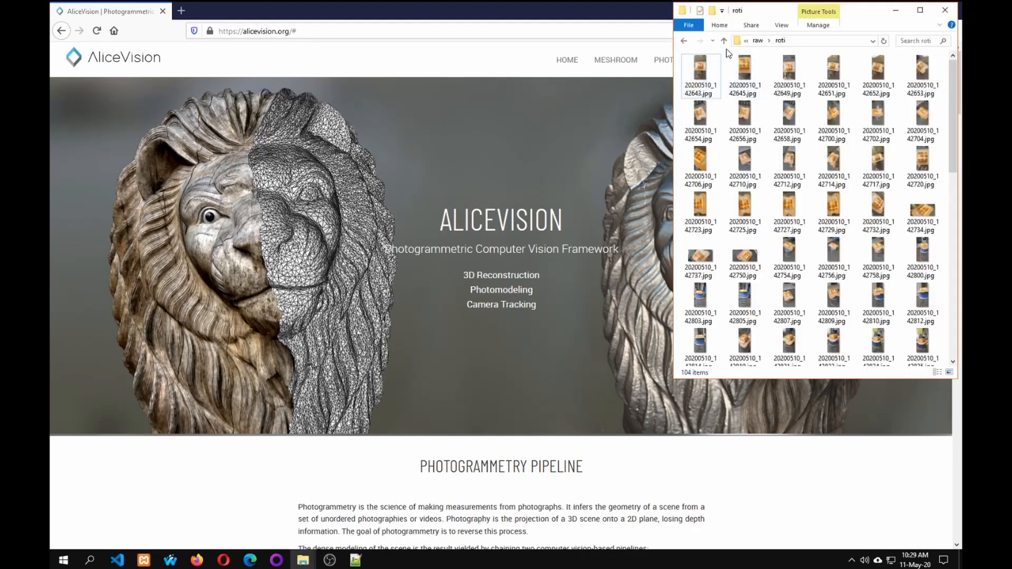
pyautogui.click(919, 10)
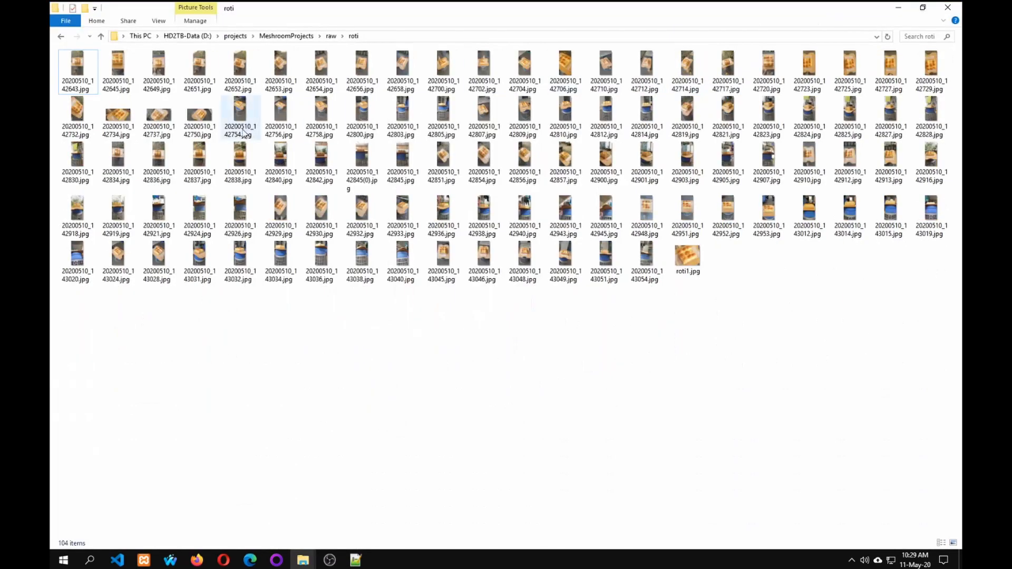
pyautogui.click(160, 21)
pyautogui.click(159, 39)
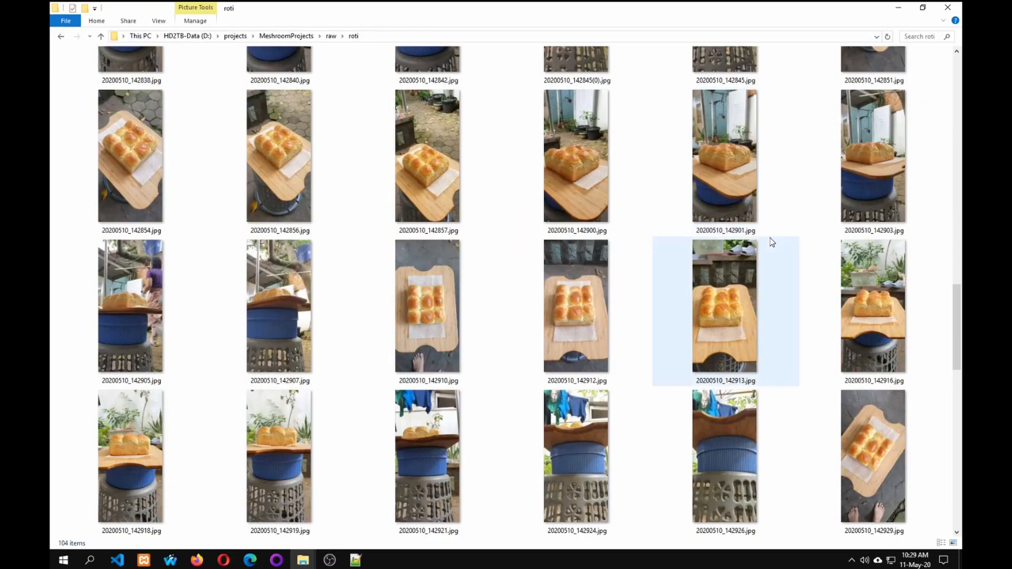
# Examine the bread photos in the roti folder for their range of shooting angles and heights, and restore the window size.
pyautogui.scroll(-12, 701, 241)
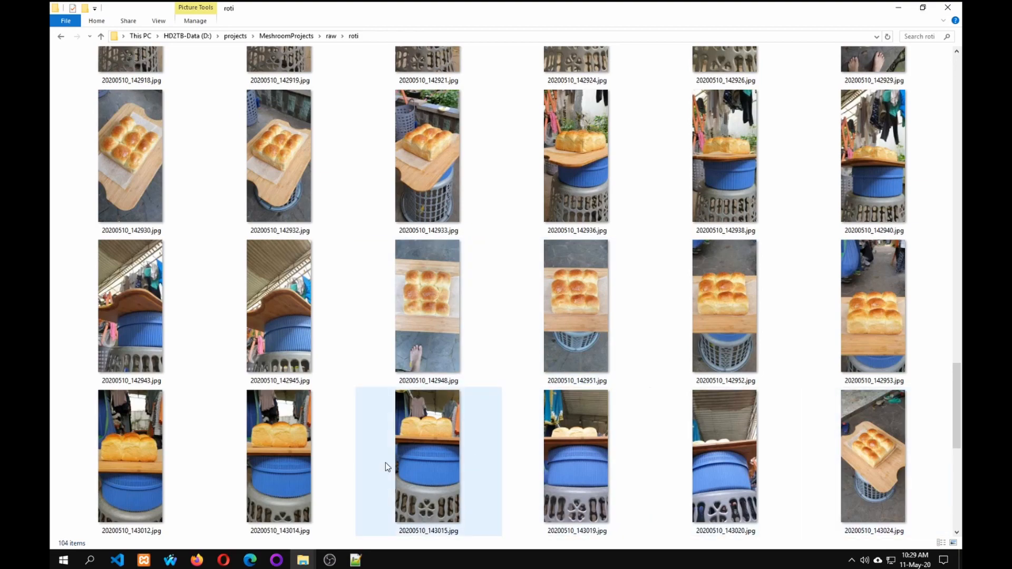
pyautogui.click(137, 307)
pyautogui.scroll(-3, 343, 271)
pyautogui.scroll(15, 429, 270)
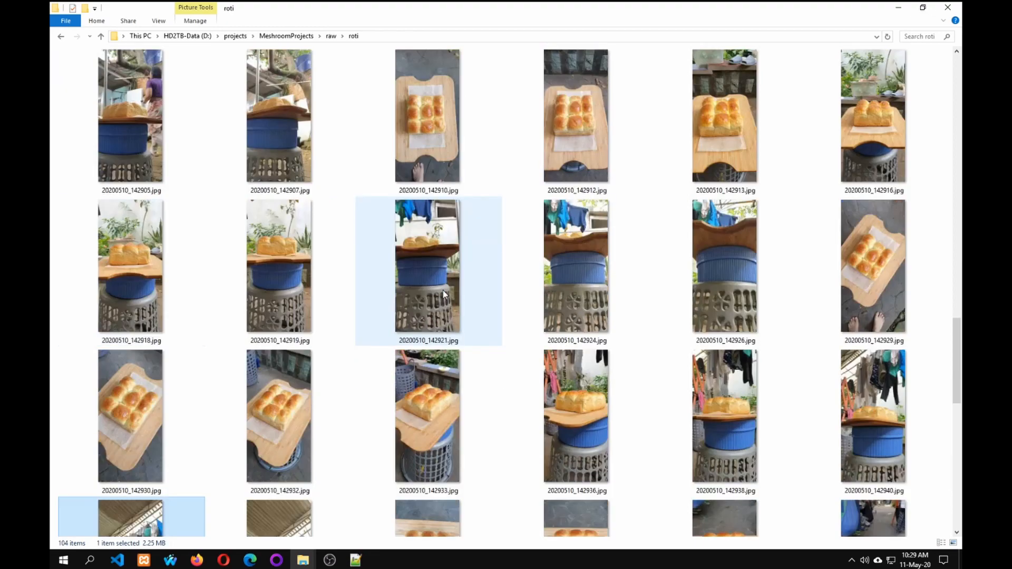
pyautogui.click(265, 133)
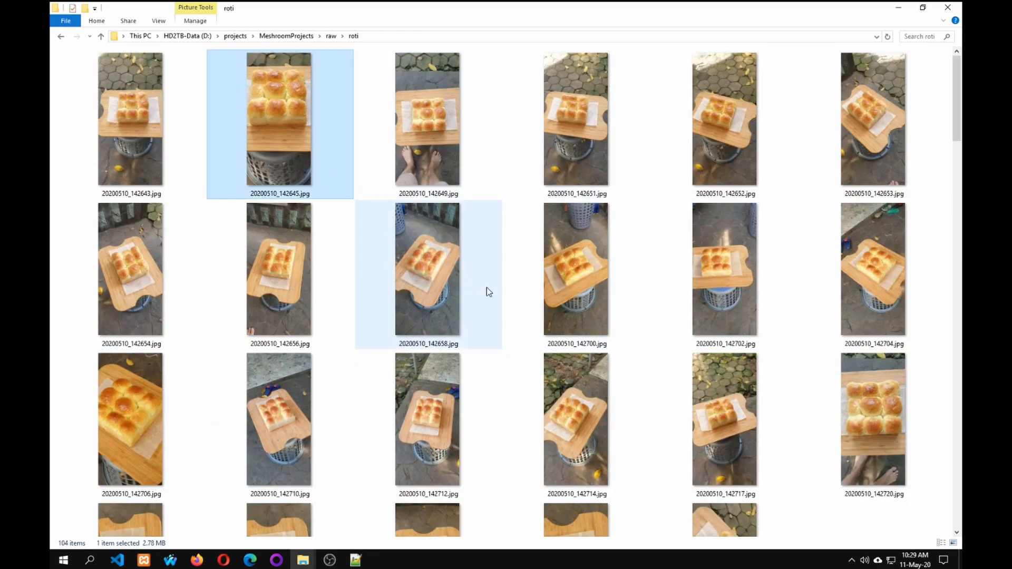
pyautogui.scroll(-15, 539, 314)
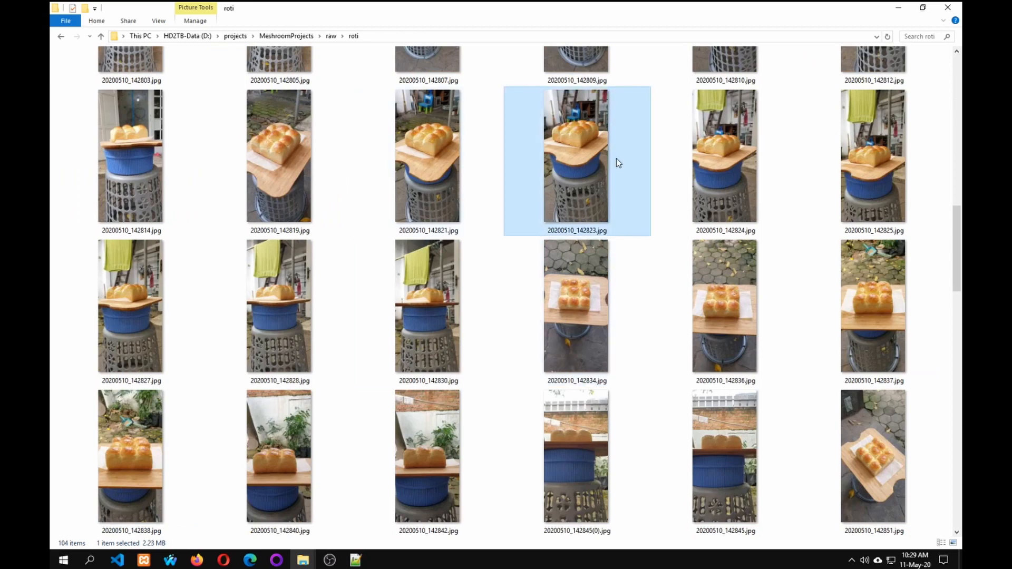
pyautogui.click(720, 159)
pyautogui.click(397, 320)
pyautogui.click(289, 316)
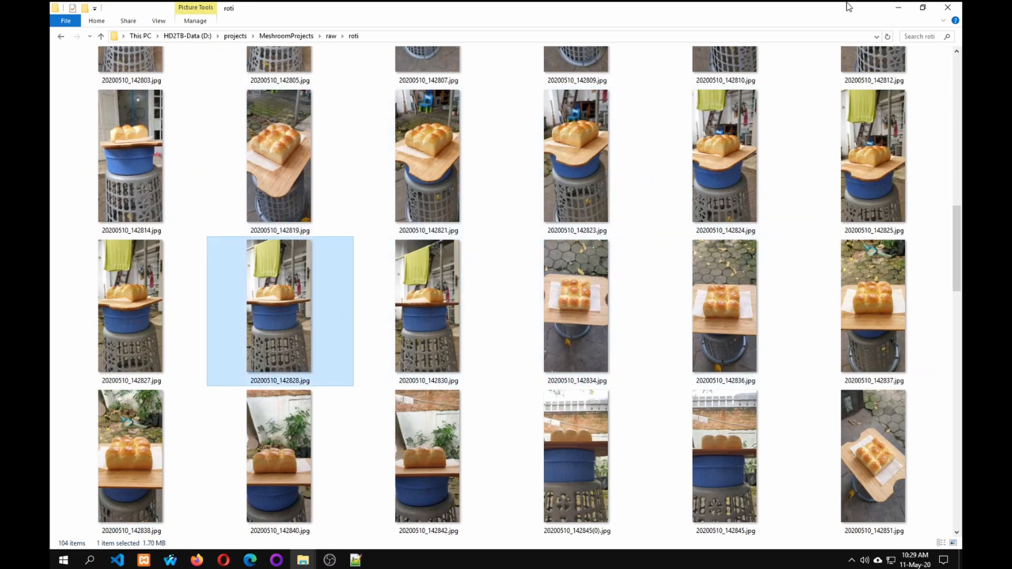
pyautogui.click(923, 10)
pyautogui.scroll(10, 719, 334)
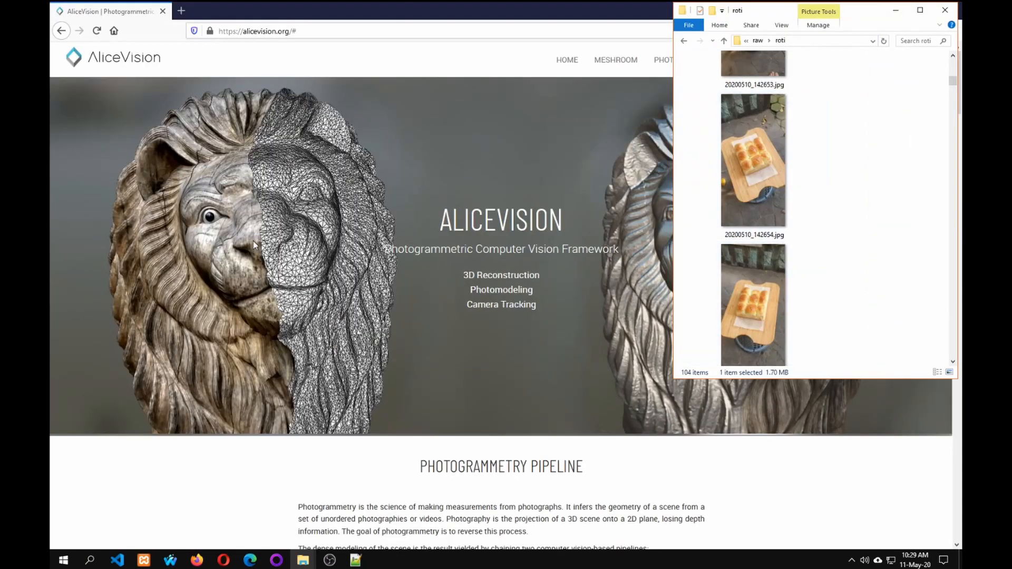
# From the AliceVision site's Meshroom section, open the Windows download page for Meshroom 2019.2.0 64-bit and dismiss the save prompt.
pyautogui.click(255, 56)
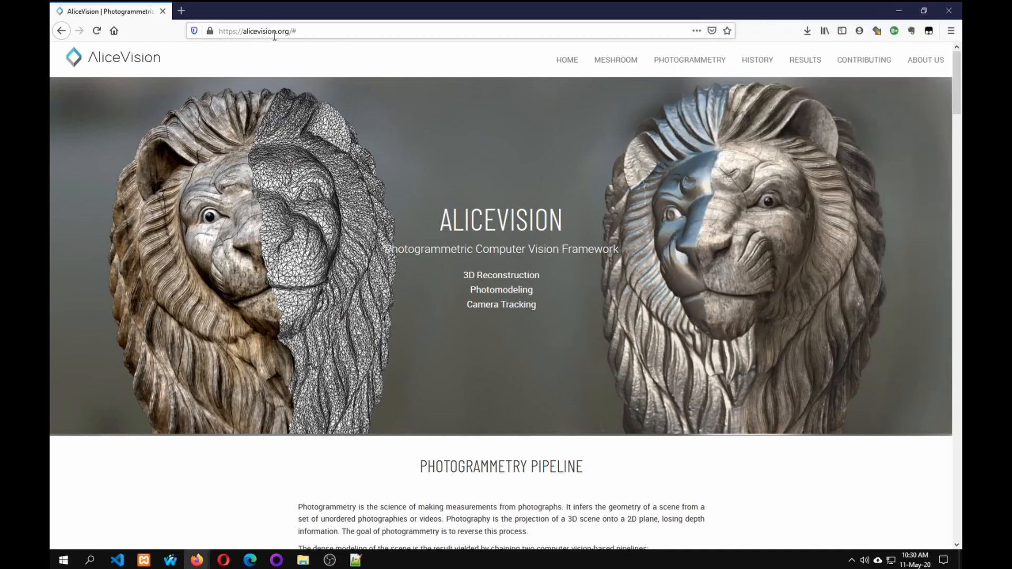
pyautogui.click(618, 61)
pyautogui.scroll(-3, 443, 323)
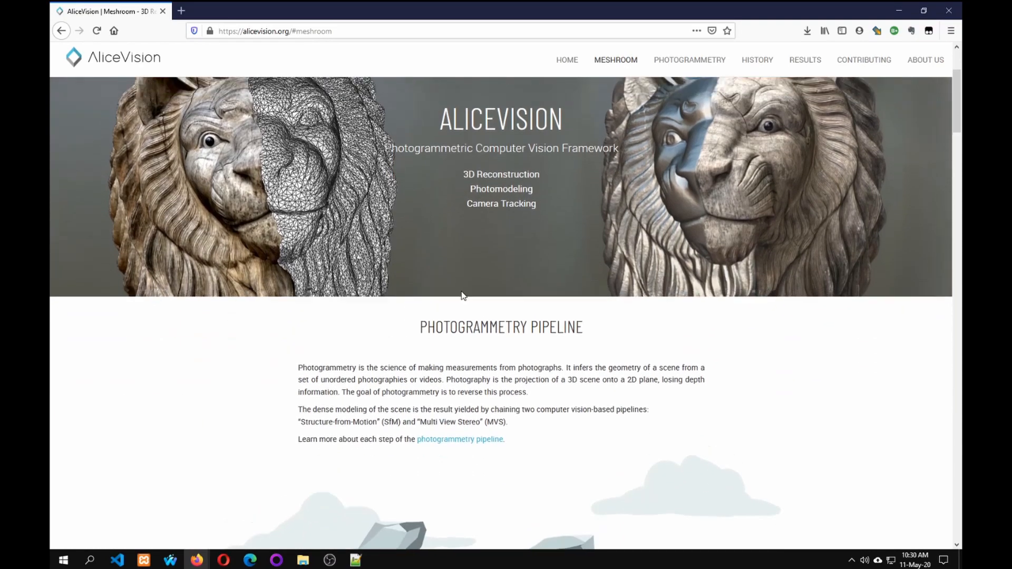
pyautogui.click(595, 64)
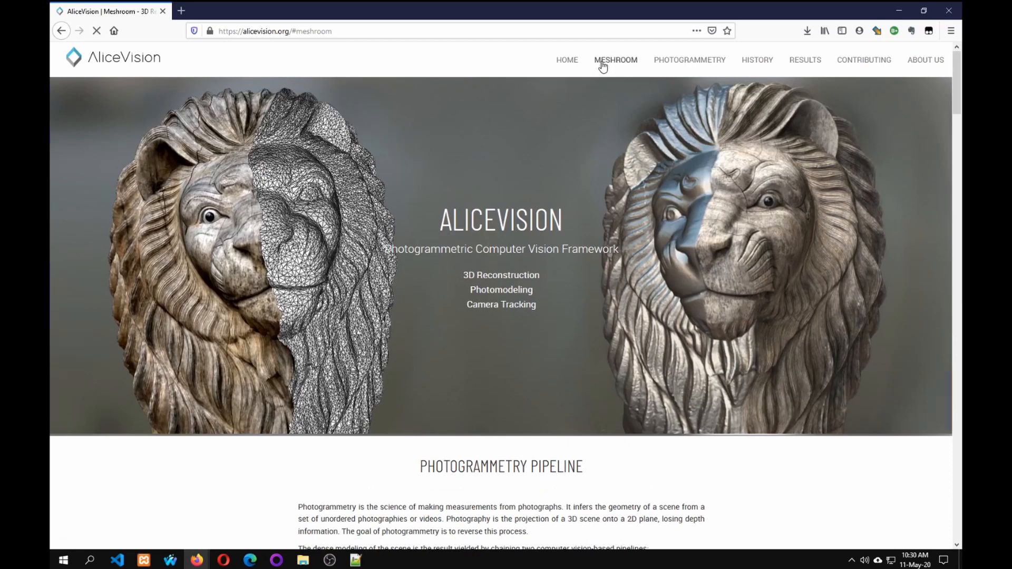
pyautogui.click(603, 62)
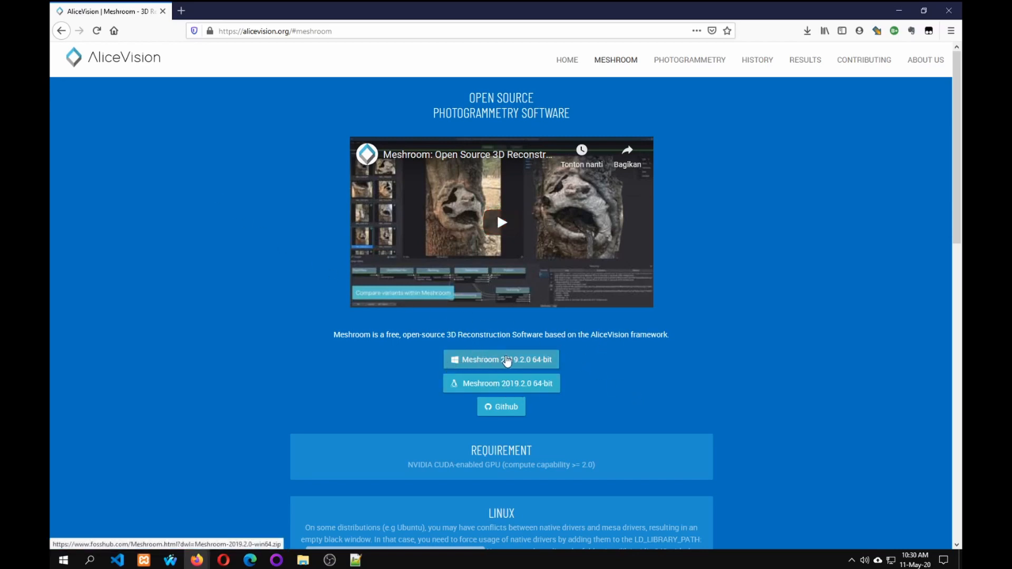
pyautogui.click(507, 360)
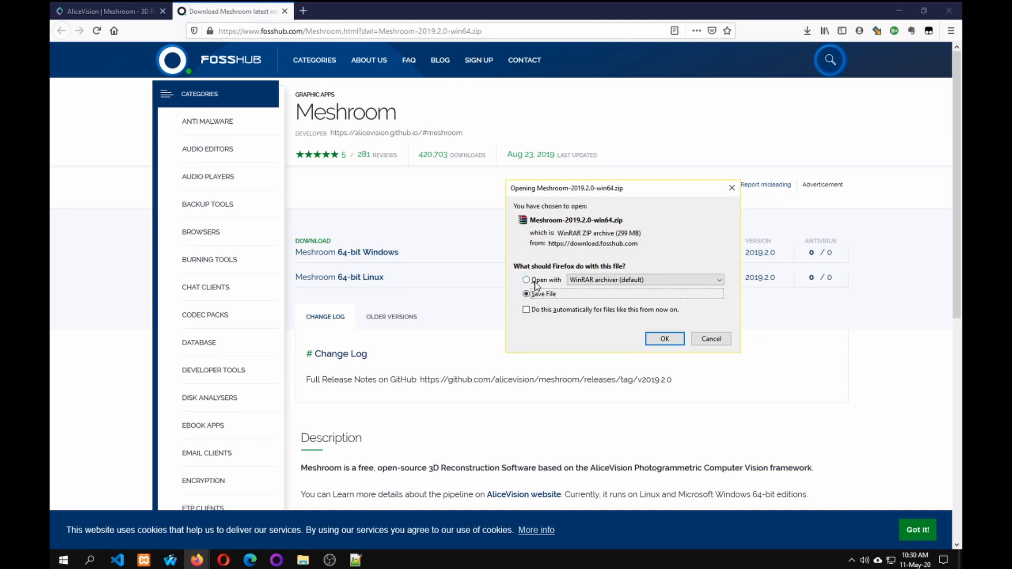
pyautogui.click(720, 339)
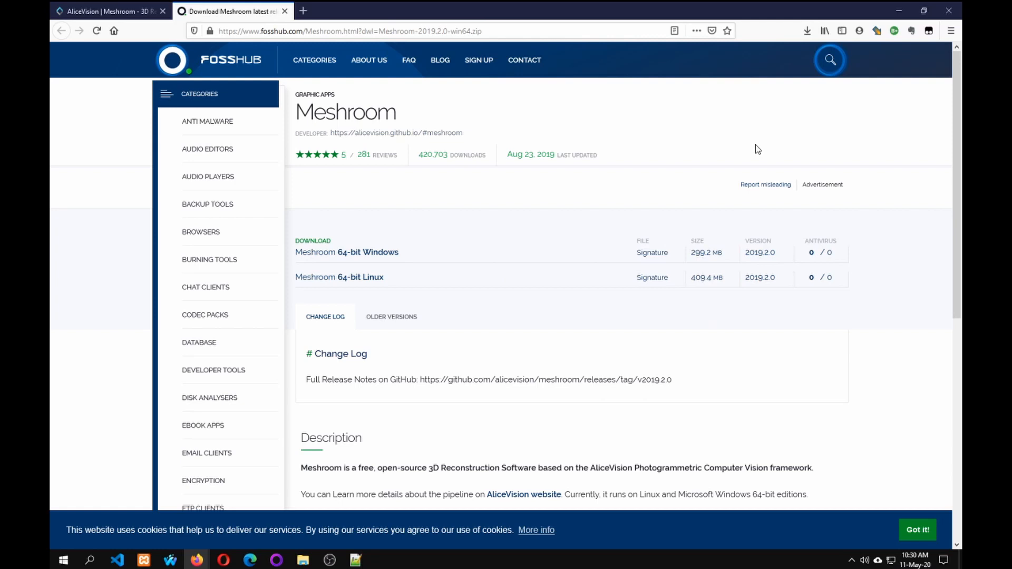
# Open the already downloaded archive Meshroom-2019.2.0-win64.zip from the browser's download history and dismiss the WinRAR licence notice.
pyautogui.hotkey('ctrl', 'shift', 'y')
pyautogui.scroll(-2, 252, 209)
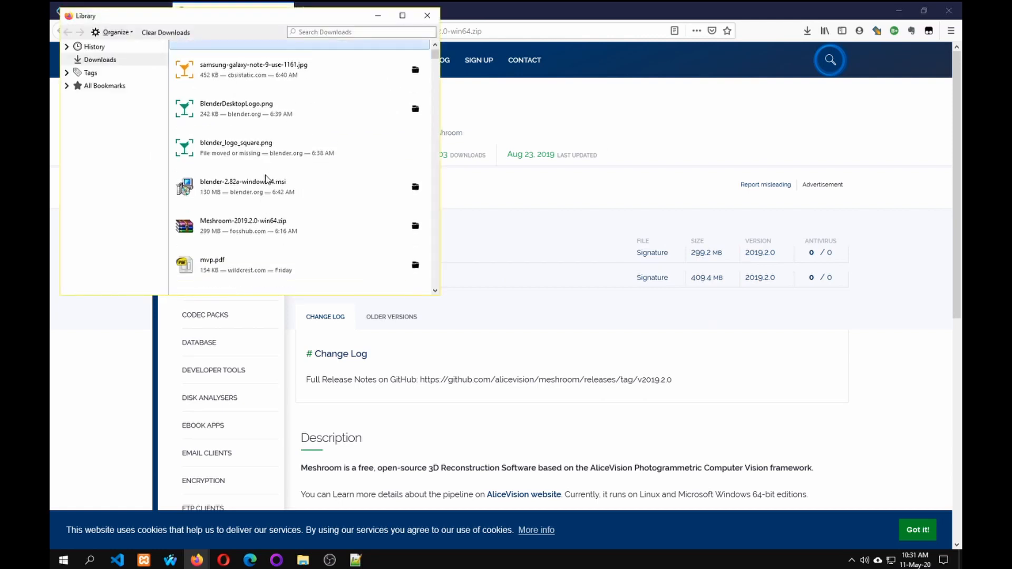
pyautogui.doubleClick(252, 206)
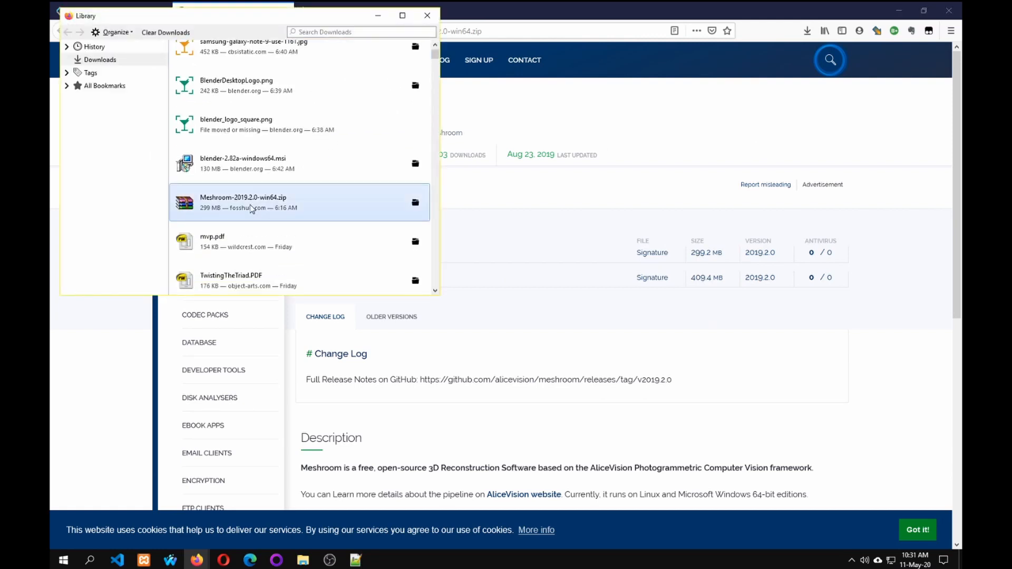
pyautogui.click(427, 16)
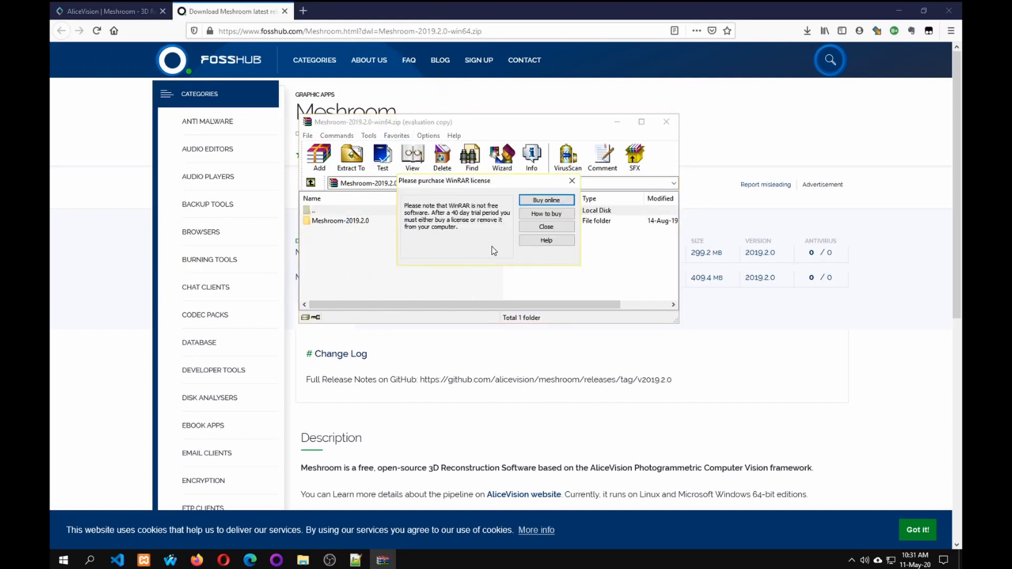
pyautogui.click(536, 227)
# Choose D:\programs as the extraction destination for the Meshroom-2019.2.0 folder, cancel the extraction and close the archive.
pyautogui.click(352, 221)
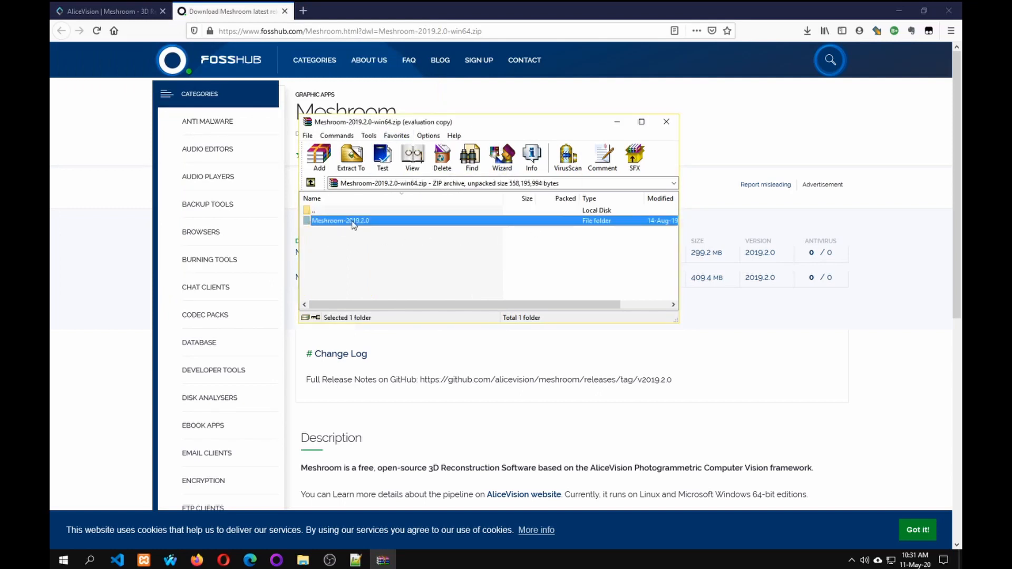
pyautogui.click(353, 161)
pyautogui.moveTo(331, 298); pyautogui.dragTo(652, 211)
pyautogui.scroll(-1, 661, 297)
pyautogui.doubleClick(706, 331)
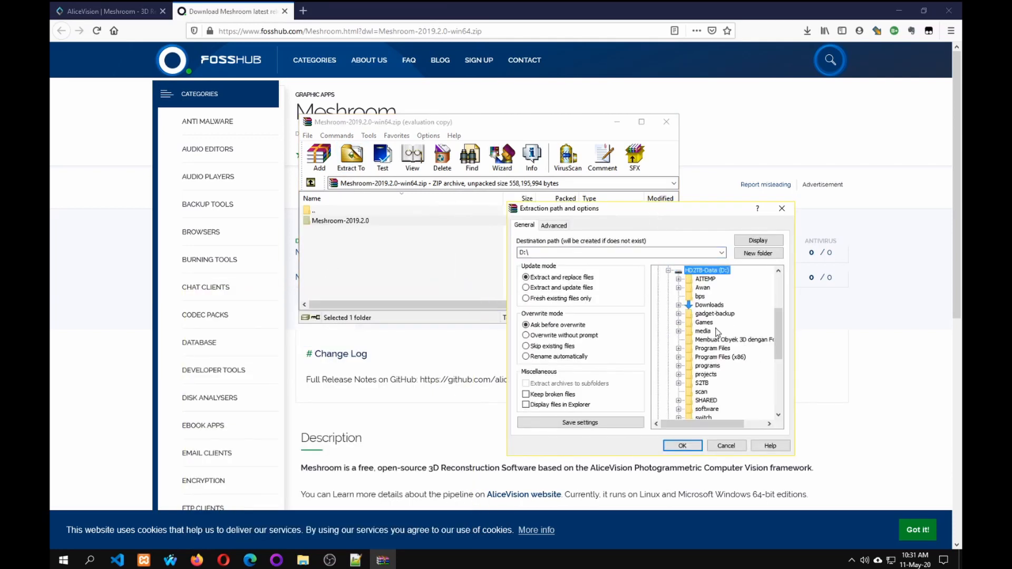
pyautogui.doubleClick(701, 366)
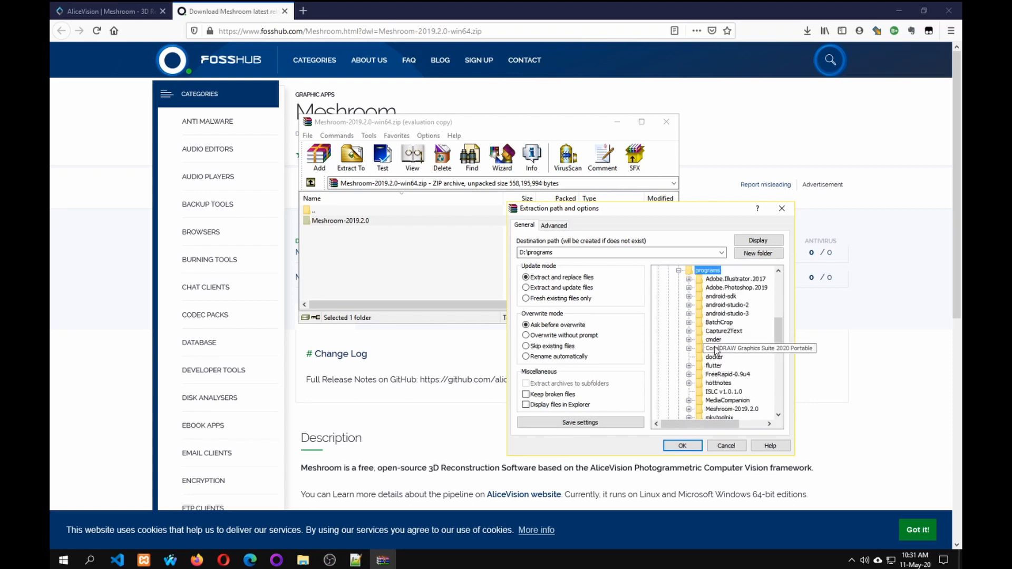
pyautogui.scroll(-2, 704, 361)
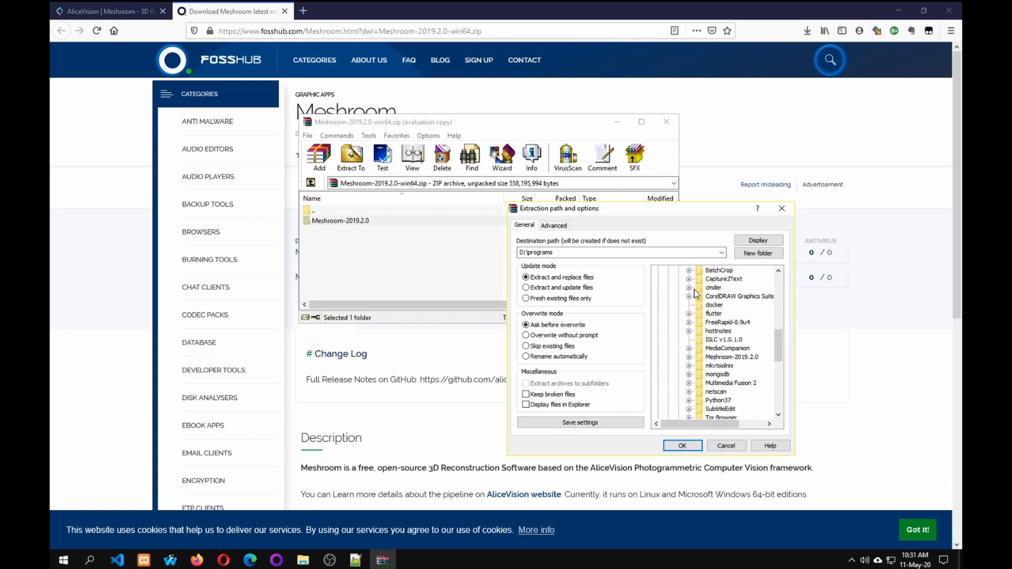
pyautogui.click(722, 447)
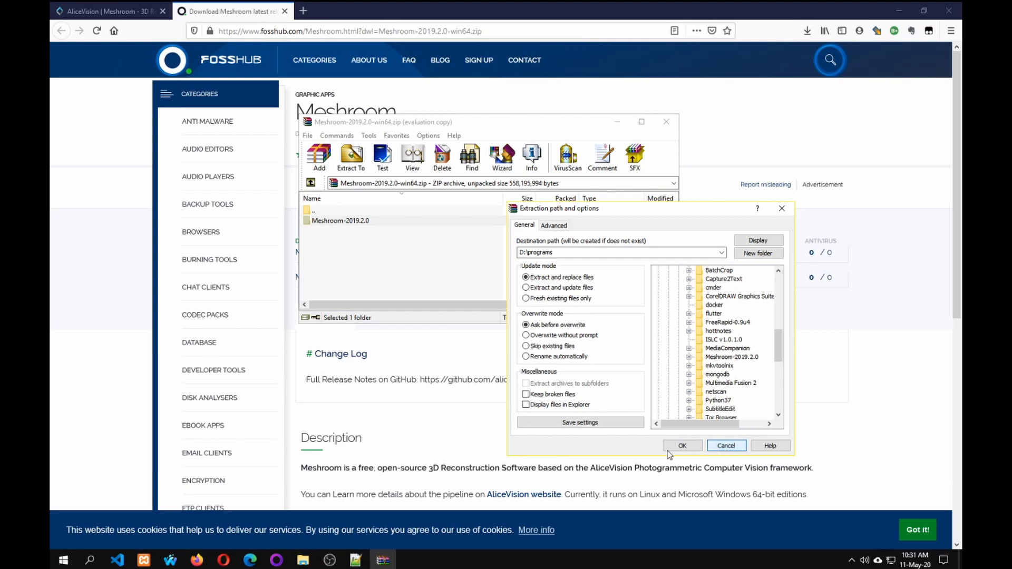
pyautogui.click(725, 446)
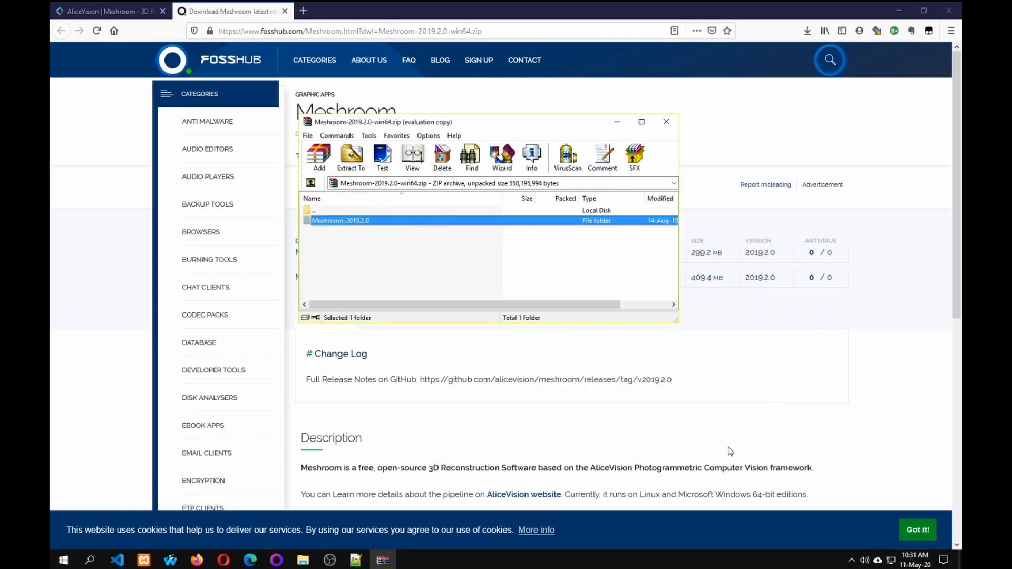
pyautogui.click(667, 122)
# Launch Meshroom.exe from the extracted Meshroom-2019.2.0 program folder.
pyautogui.moveTo(304, 565)
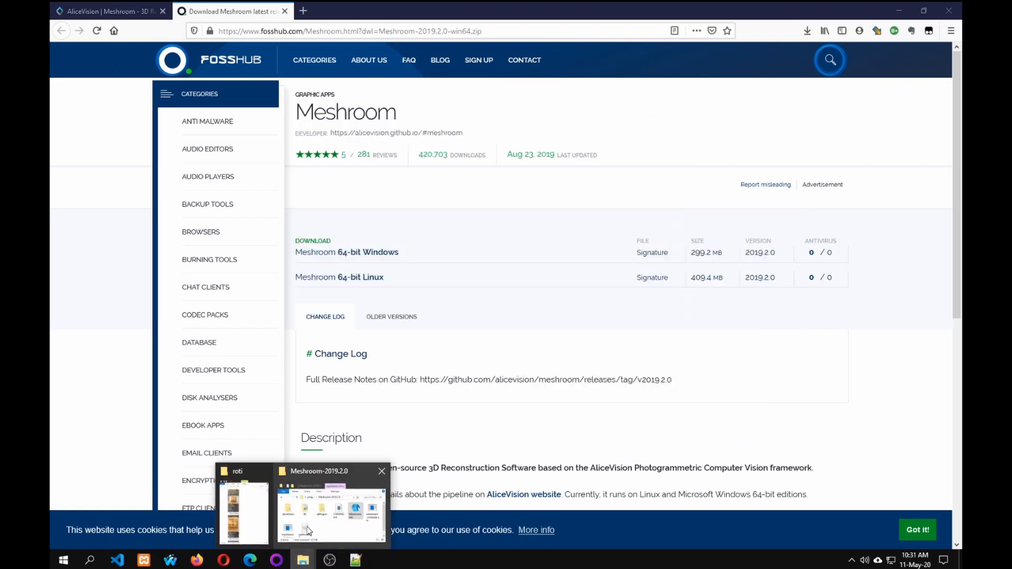
pyautogui.click(309, 526)
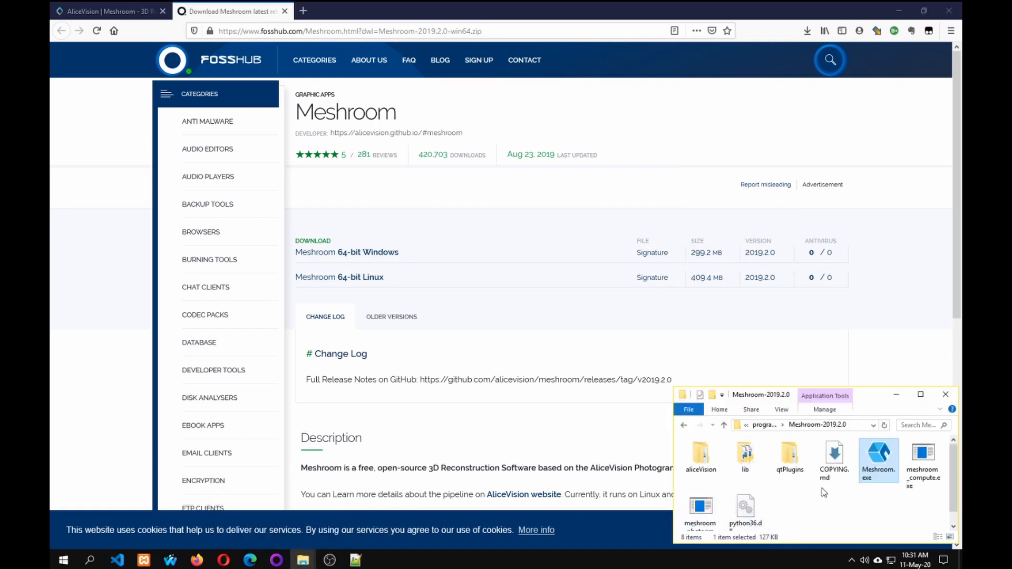
pyautogui.click(840, 495)
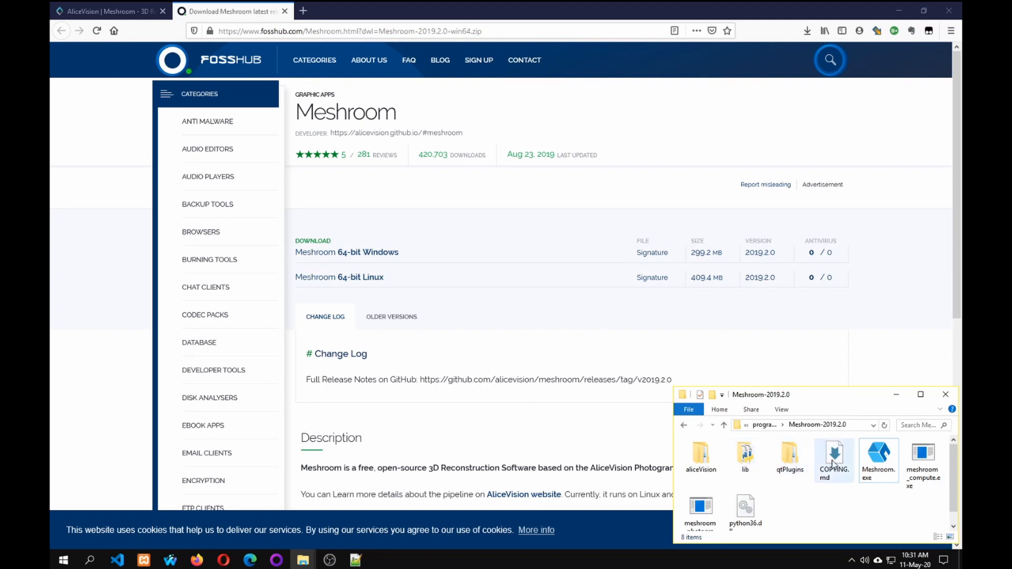
pyautogui.click(877, 464)
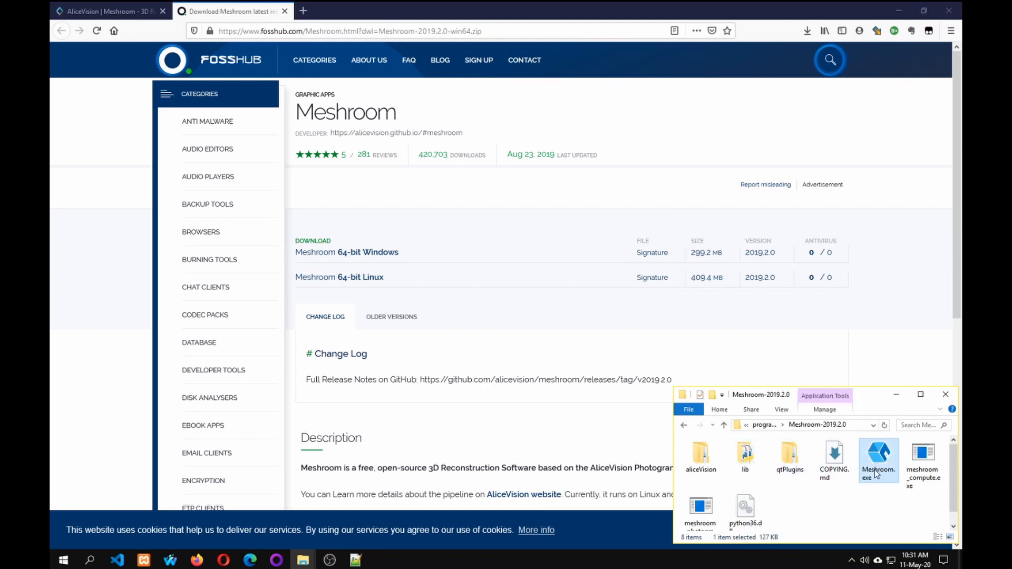
pyautogui.doubleClick(879, 460)
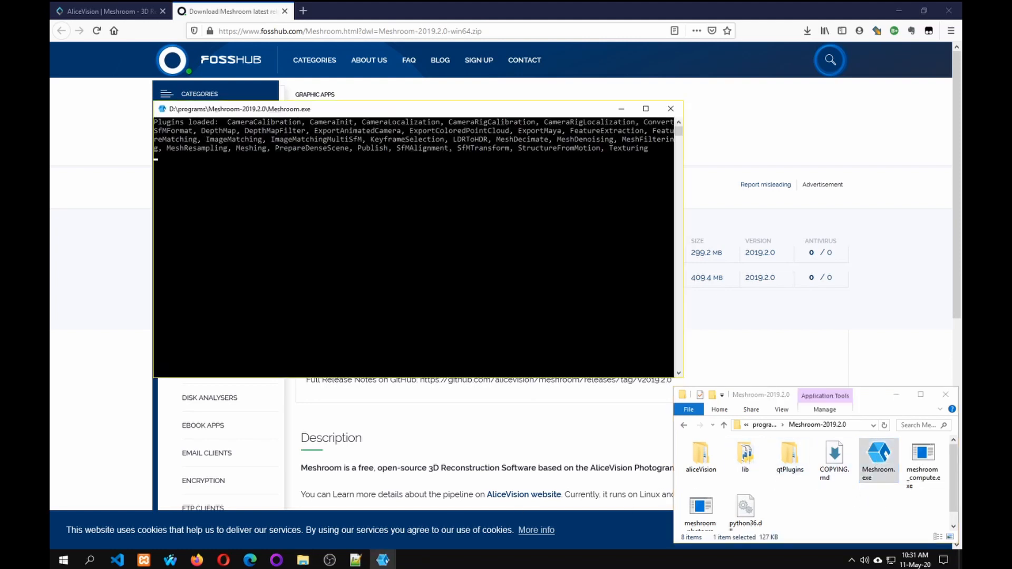
# Bring the roti photo folder in front of Meshroom and display its files as medium icons.
pyautogui.moveTo(304, 563)
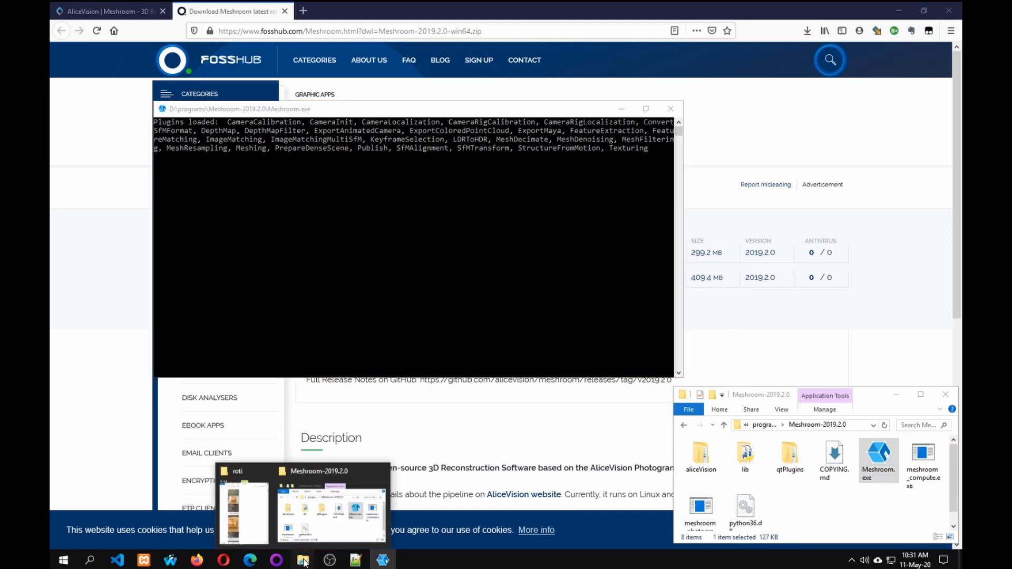
pyautogui.click(243, 503)
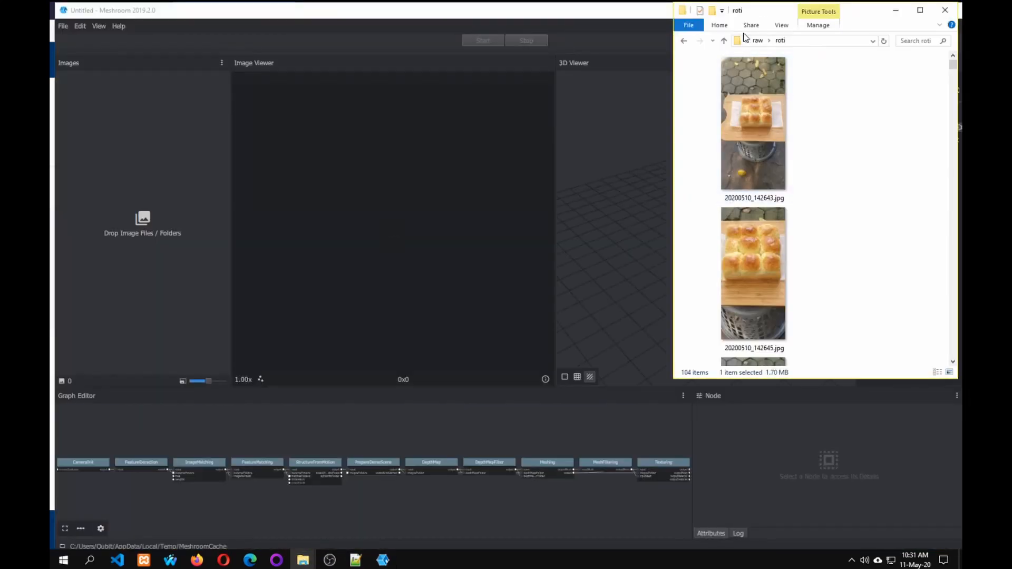
pyautogui.click(783, 25)
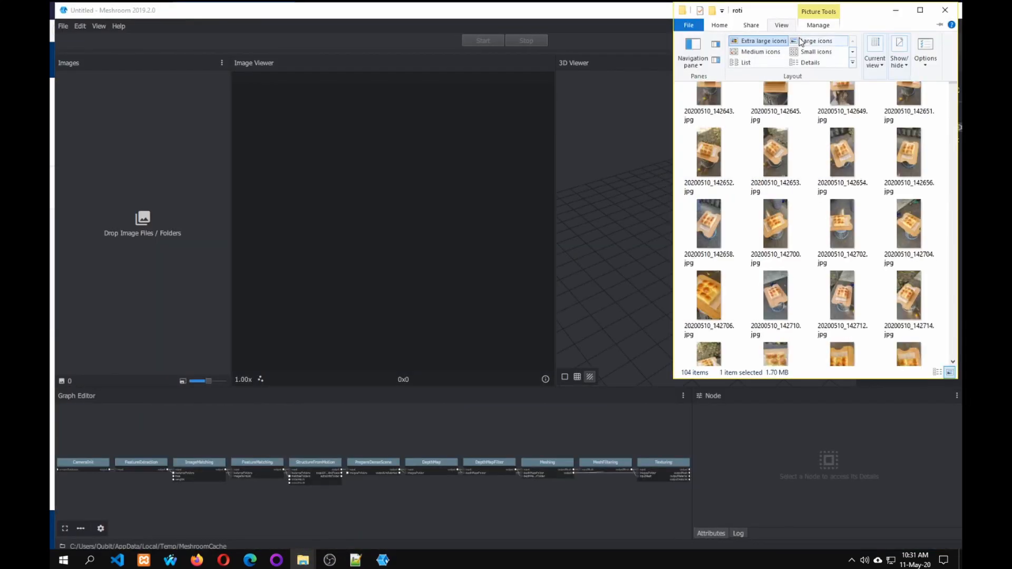
pyautogui.click(759, 51)
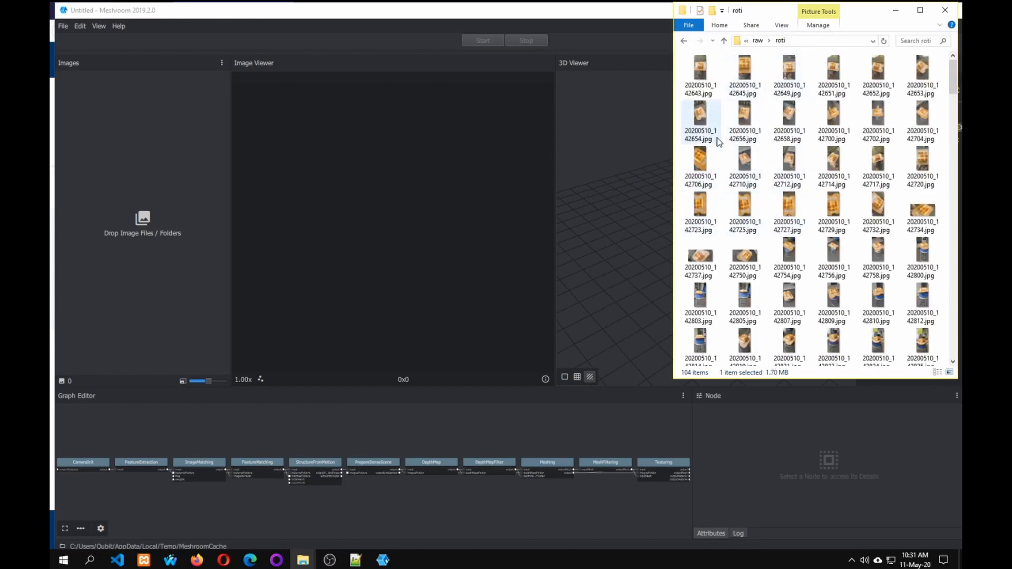
# Select all photos in the roti folder and view their combined file properties.
pyautogui.click(792, 134)
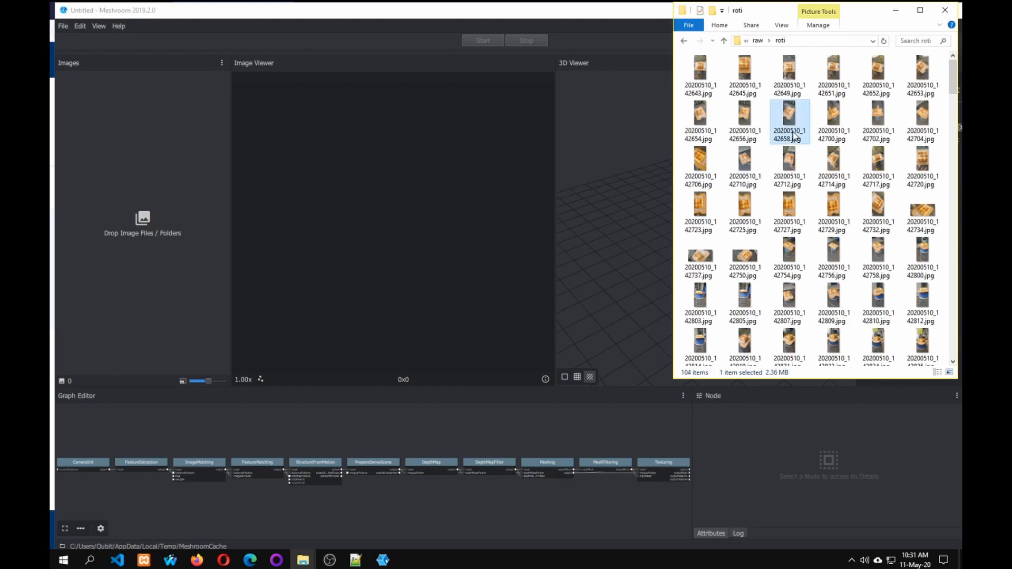
pyautogui.hotkey('ctrl', 'a')
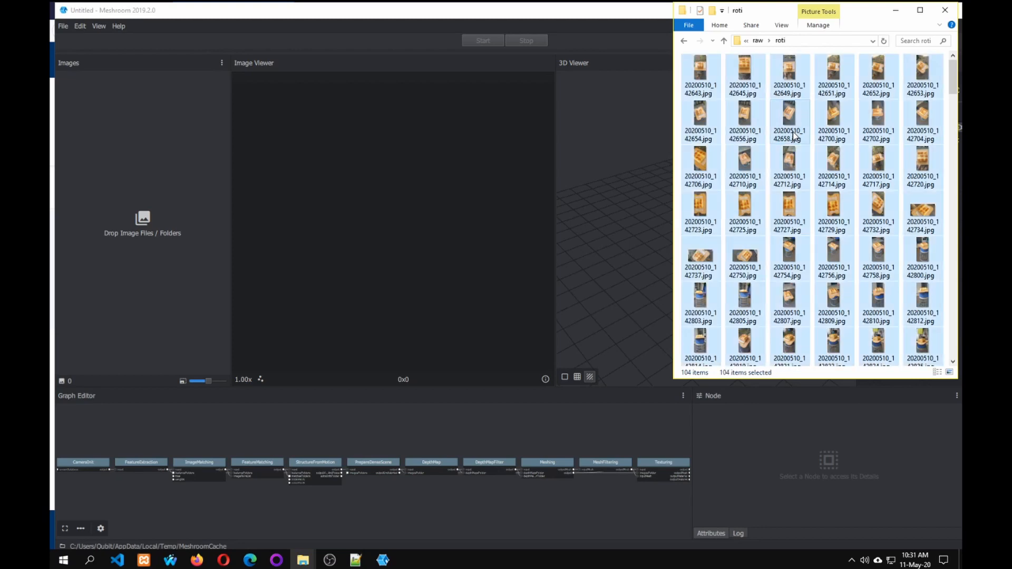
pyautogui.rightClick(795, 168)
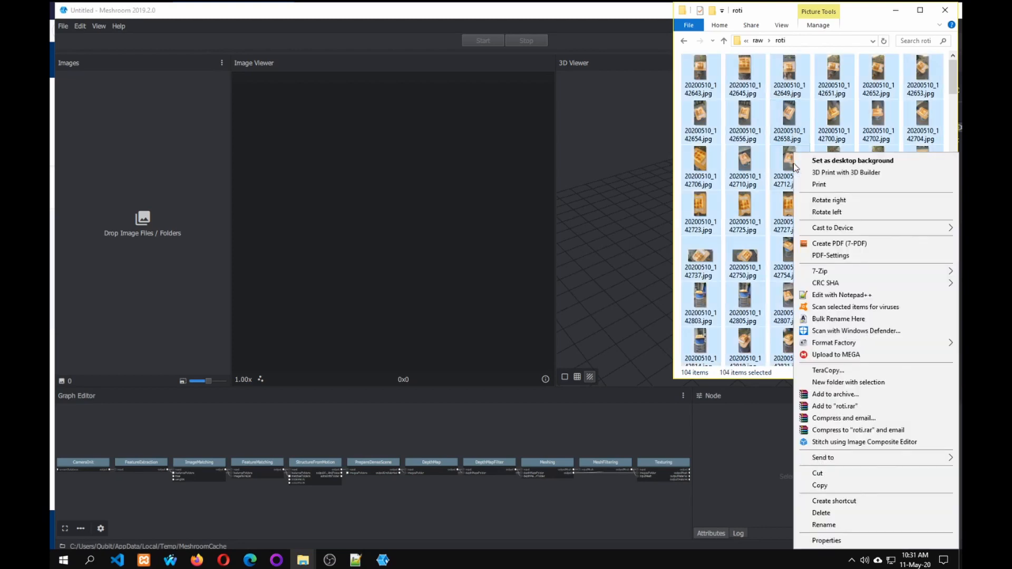
pyautogui.click(826, 541)
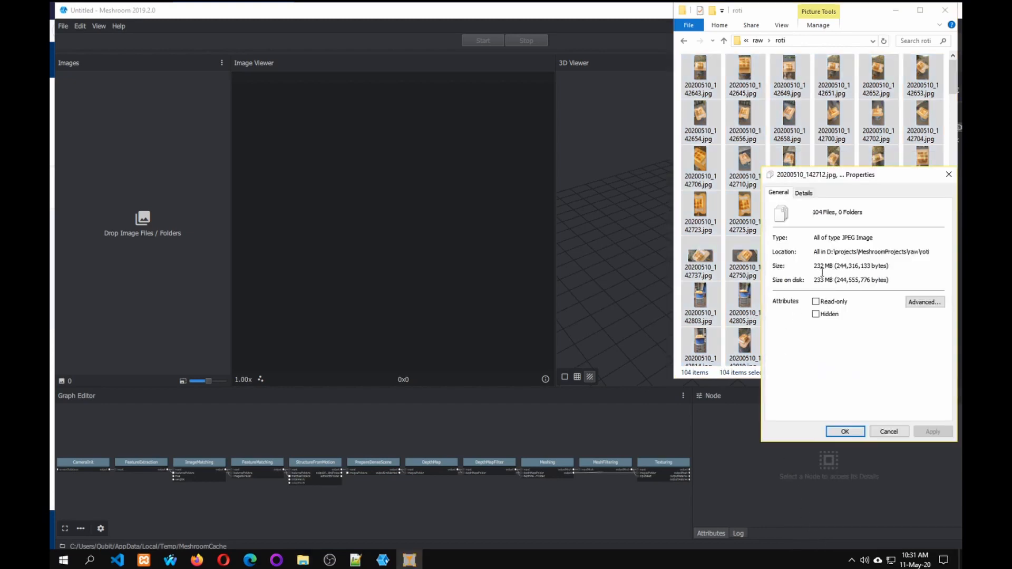
pyautogui.click(891, 431)
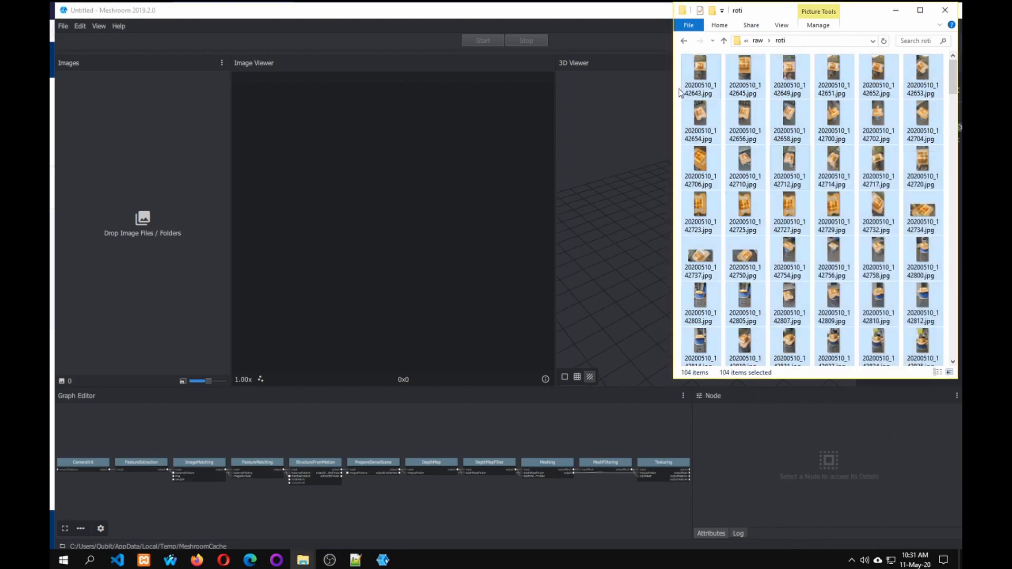
# Load all the selected photos from the roti folder into Meshroom's image list.
pyautogui.moveTo(714, 100)
pyautogui.click(578, 13)
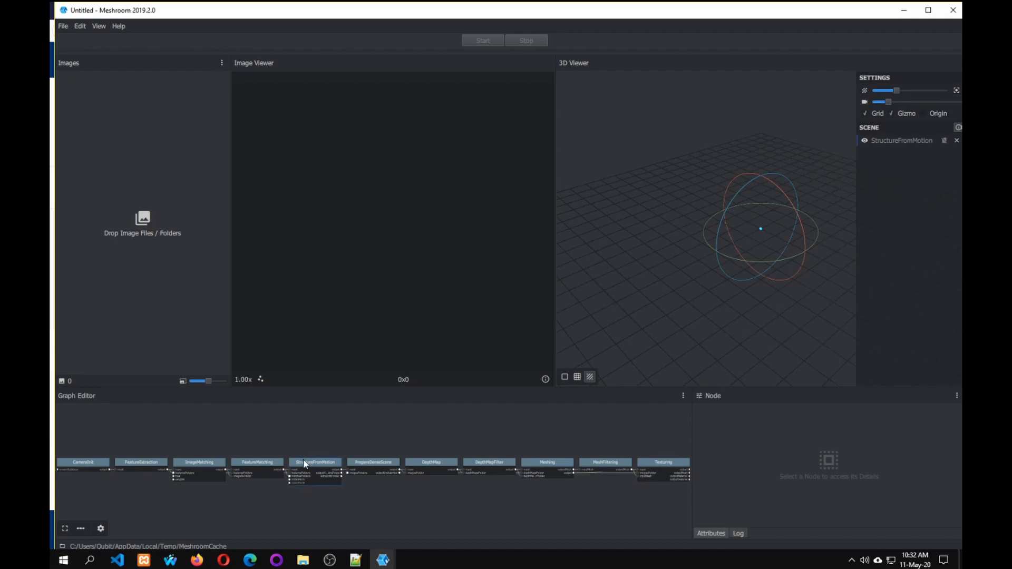
pyautogui.moveTo(308, 564)
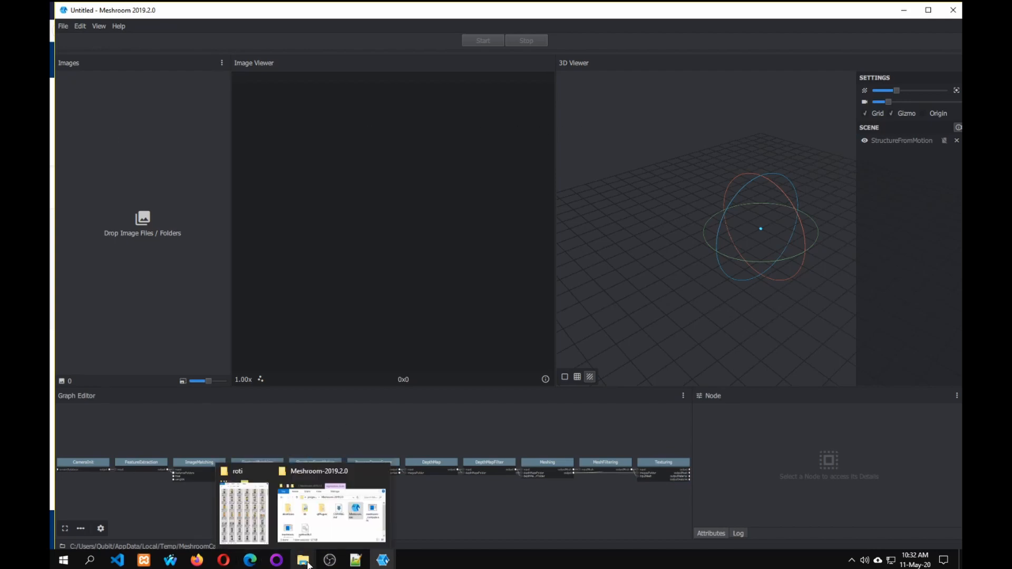
pyautogui.click(262, 531)
pyautogui.moveTo(701, 88); pyautogui.dragTo(157, 195)
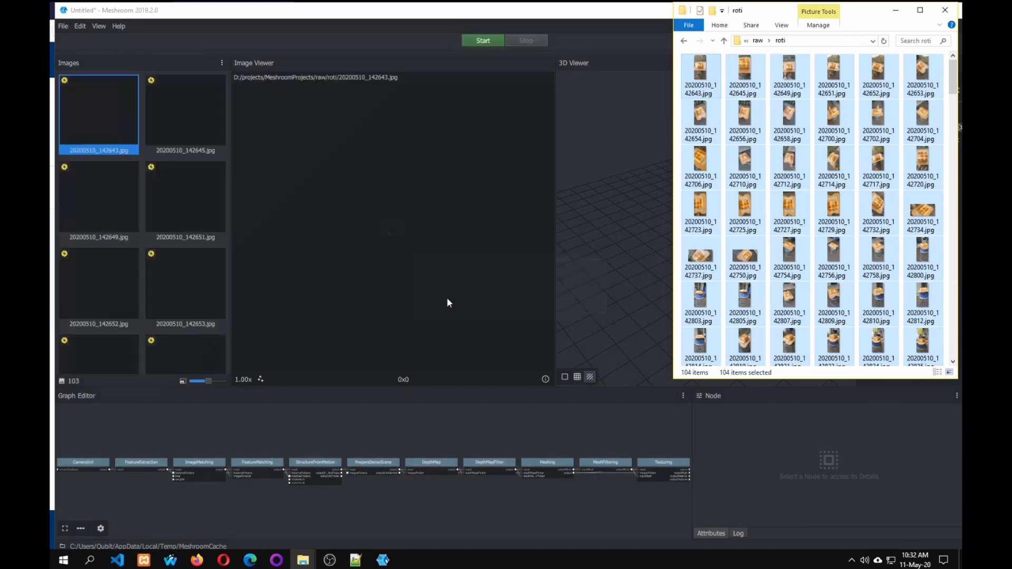
# Preview several of the imported bread photos one after another, from 20200510_142645.jpg to 20200510_142702.jpg.
pyautogui.click(195, 124)
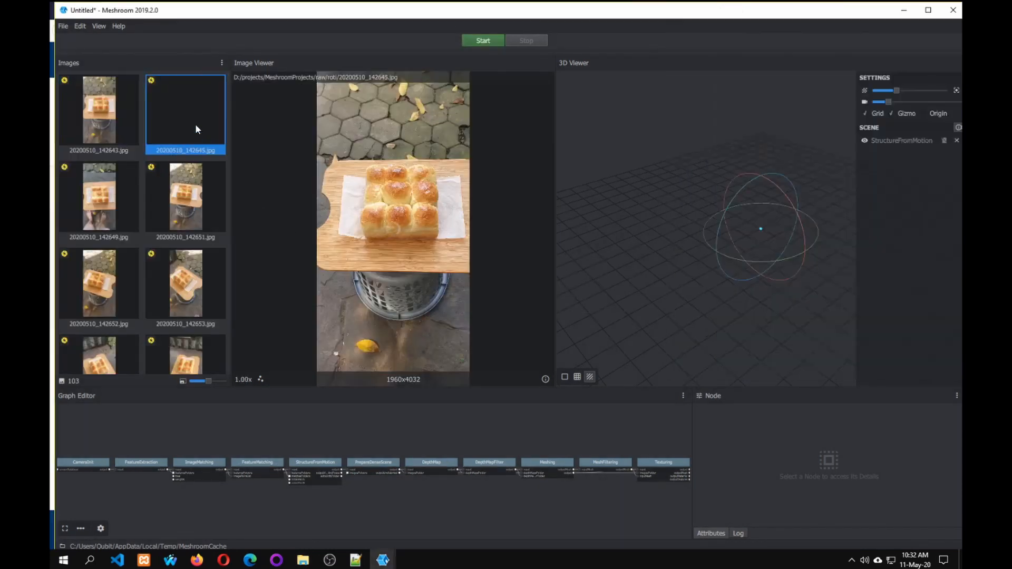
pyautogui.click(203, 198)
pyautogui.click(195, 281)
pyautogui.click(113, 300)
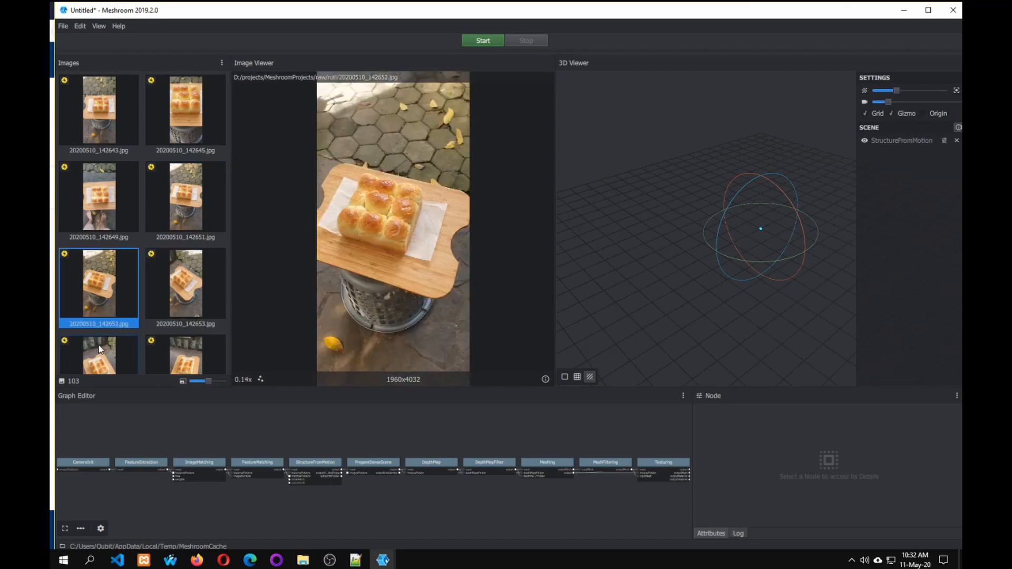
pyautogui.click(97, 340)
pyautogui.click(186, 332)
pyautogui.scroll(-3, 198, 247)
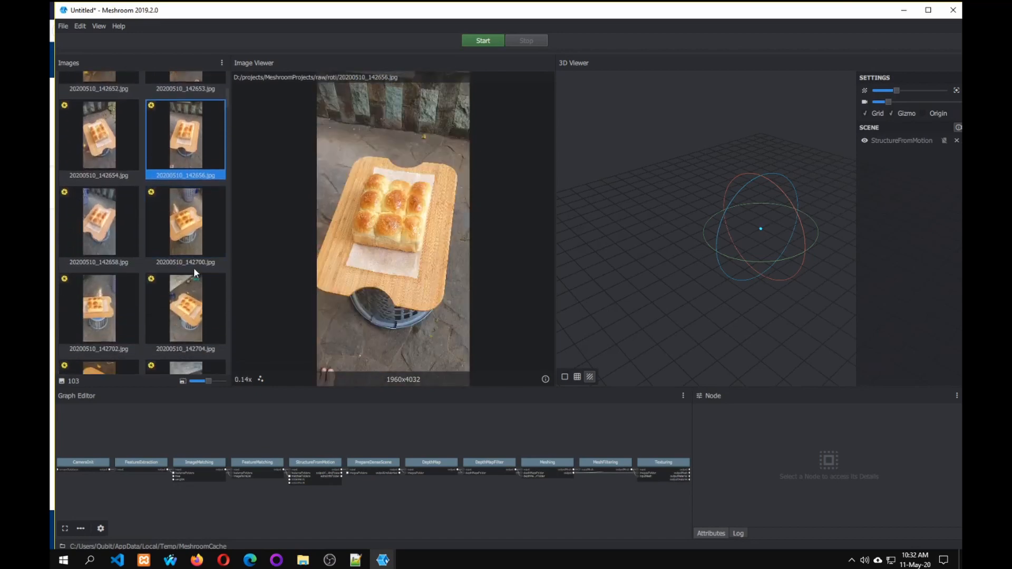
pyautogui.click(191, 271)
pyautogui.click(111, 287)
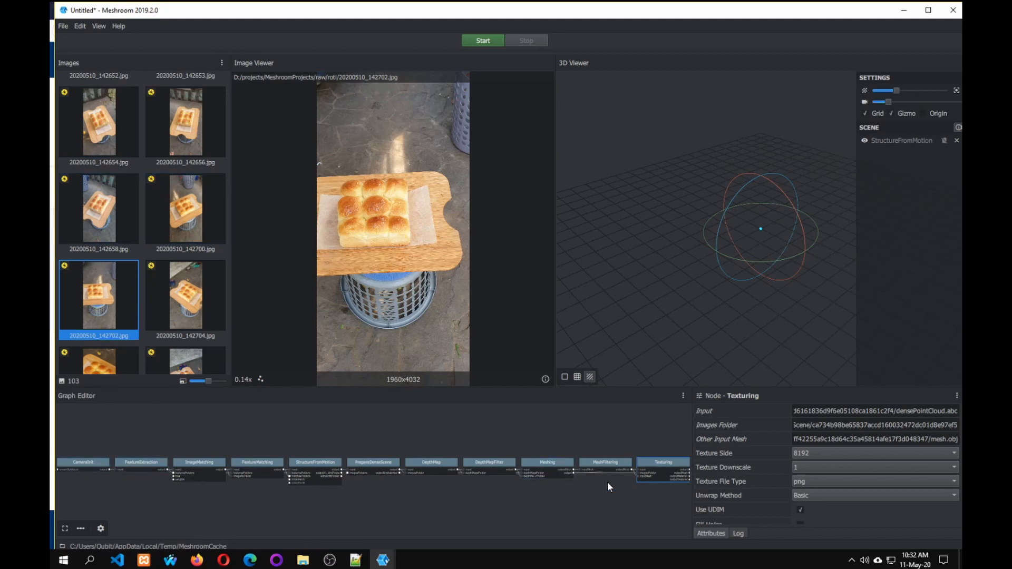
pyautogui.click(447, 524)
# Switch to Firefox to view the AliceVision Meshroom page, and return to Meshroom.
pyautogui.click(383, 560)
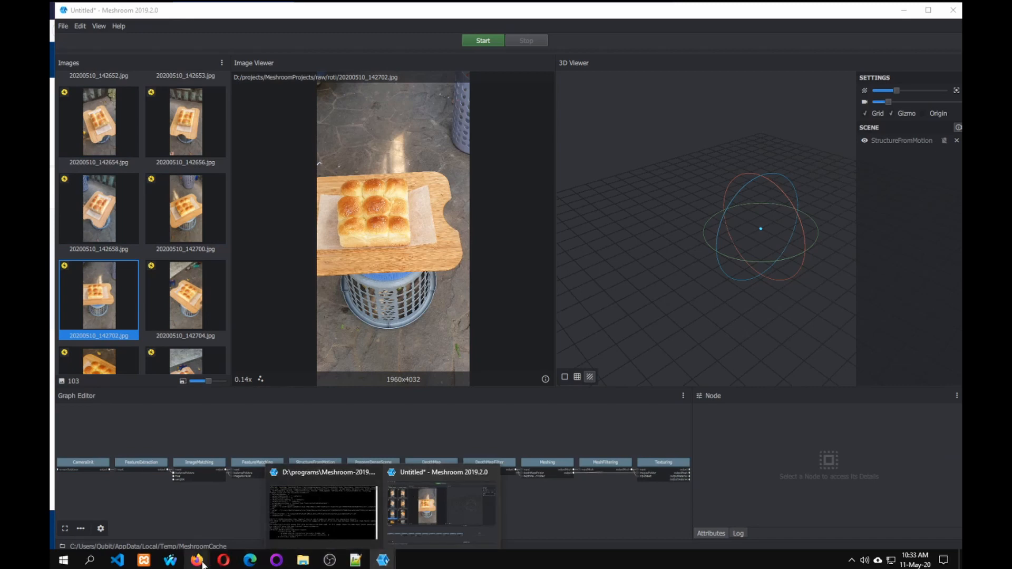
pyautogui.moveTo(202, 563)
pyautogui.click(224, 510)
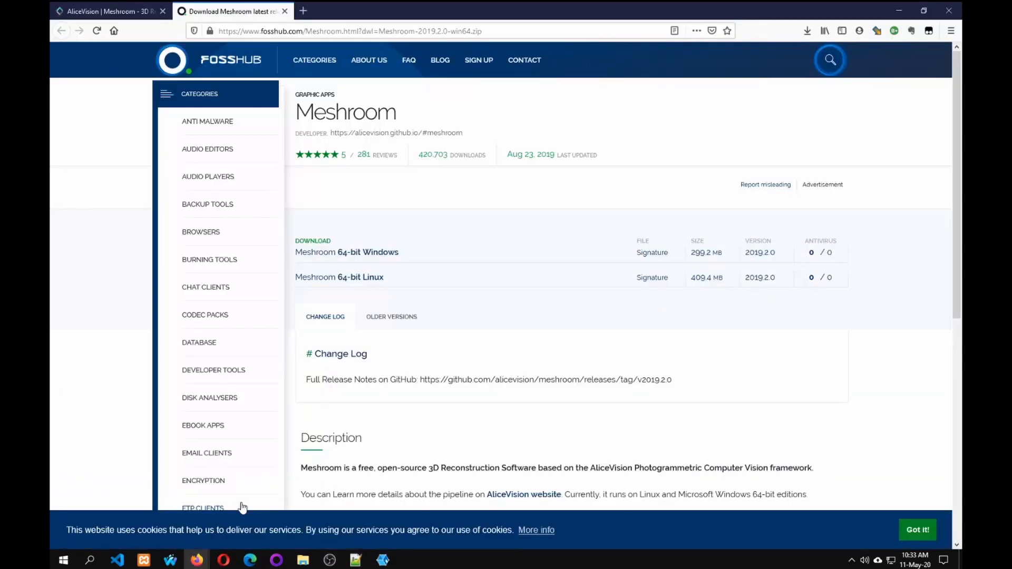
pyautogui.click(139, 16)
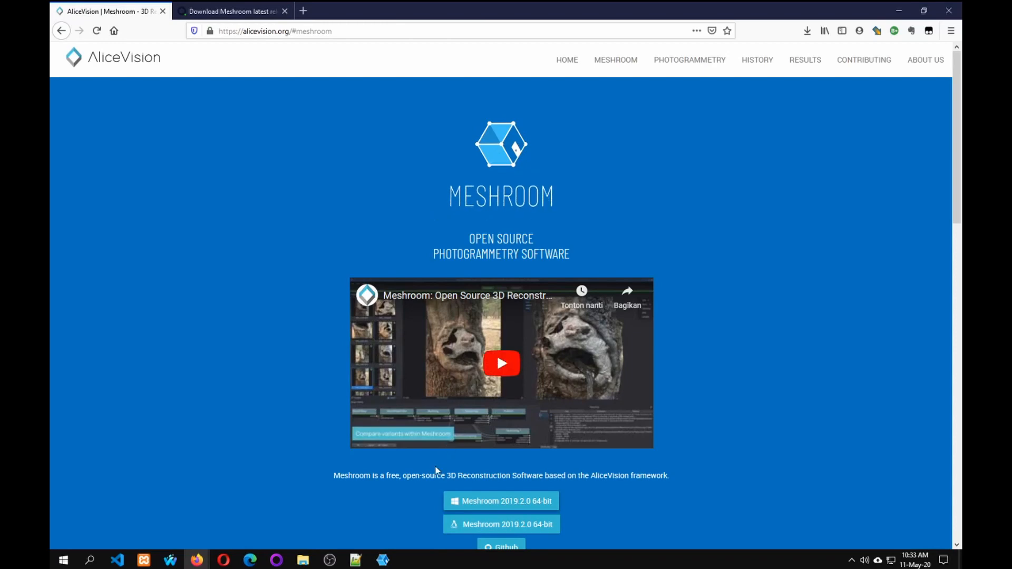
pyautogui.moveTo(380, 560)
pyautogui.click(428, 511)
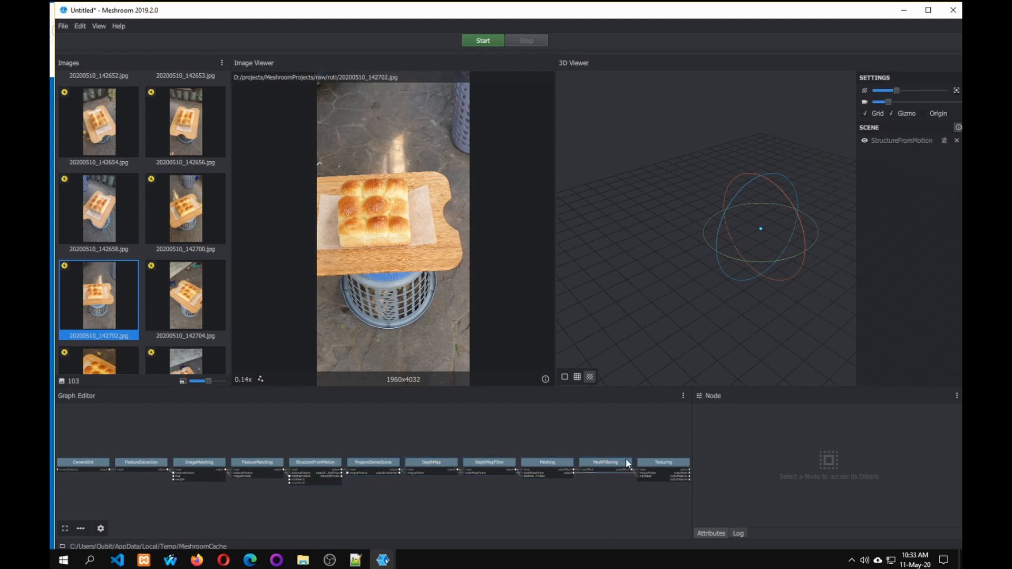
# Open the AliceVision site's Photogrammetry section in Firefox and go through the pipeline stage descriptions up to Localization.
pyautogui.click(384, 560)
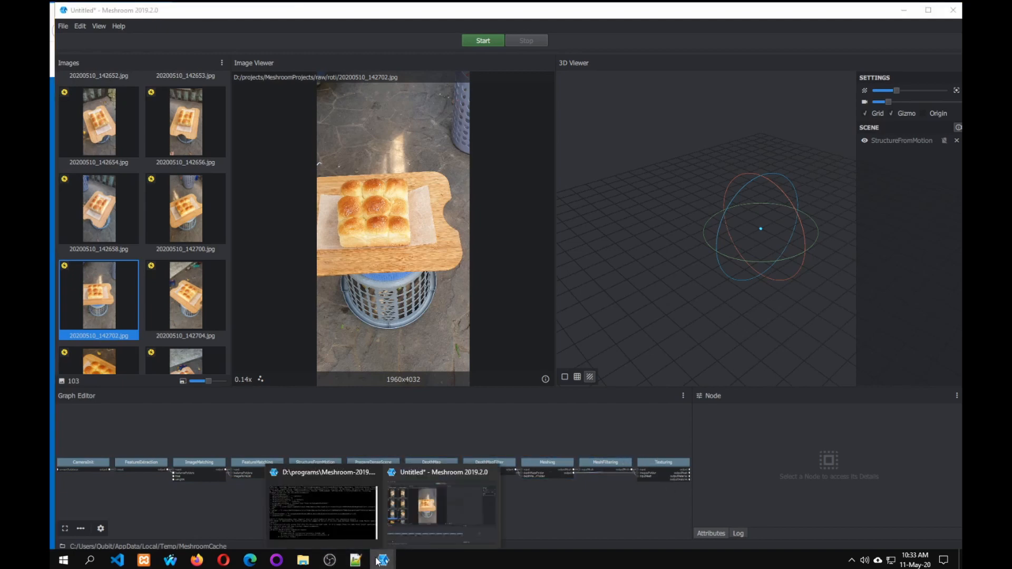
pyautogui.moveTo(196, 562)
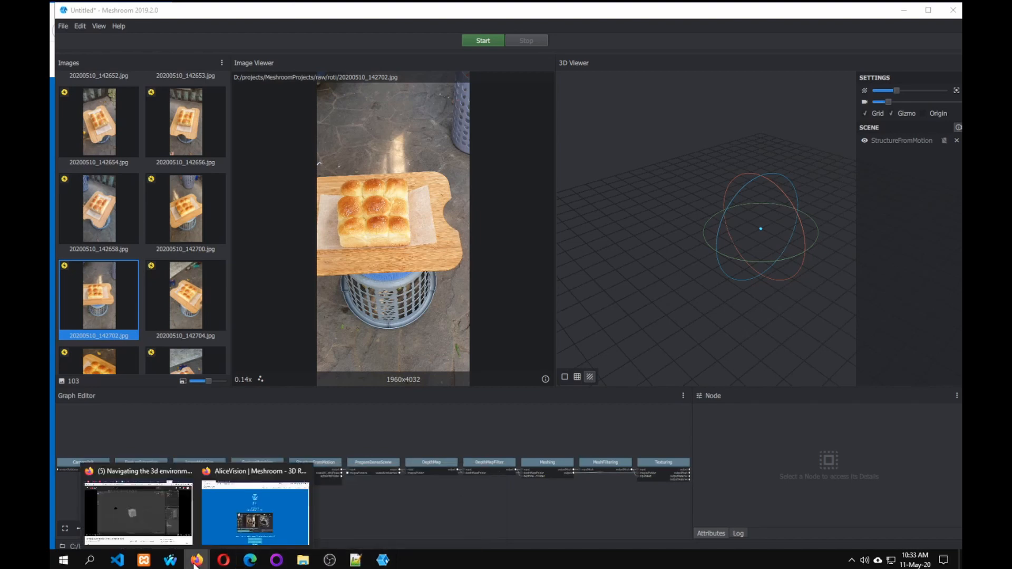
pyautogui.click(230, 498)
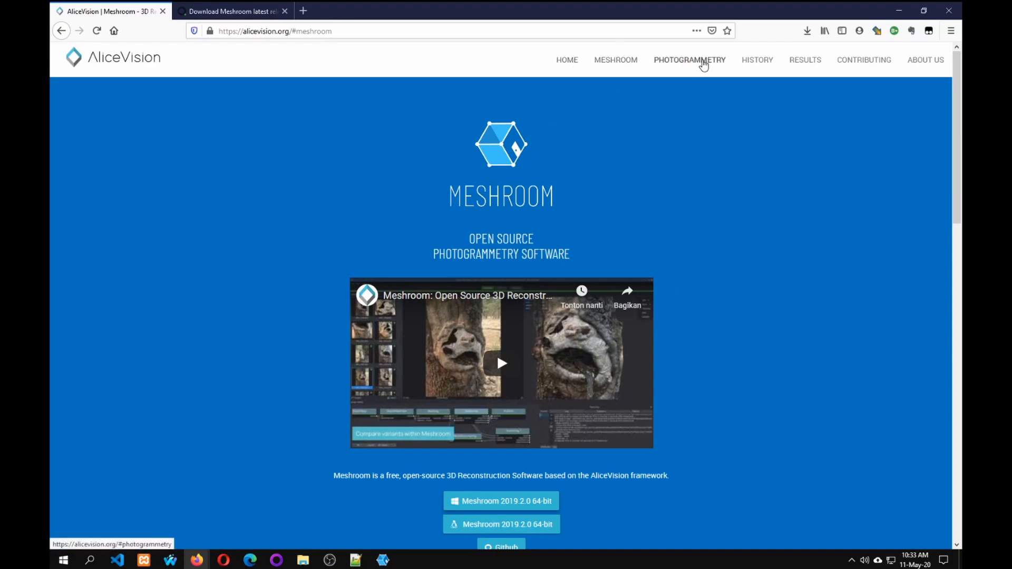
pyautogui.click(703, 61)
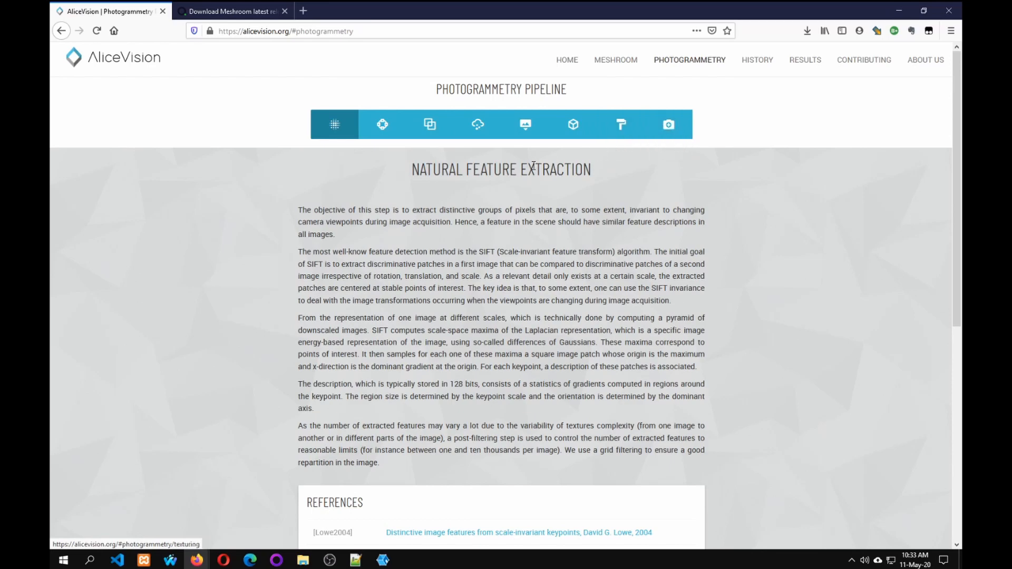
pyautogui.click(381, 124)
pyautogui.click(430, 125)
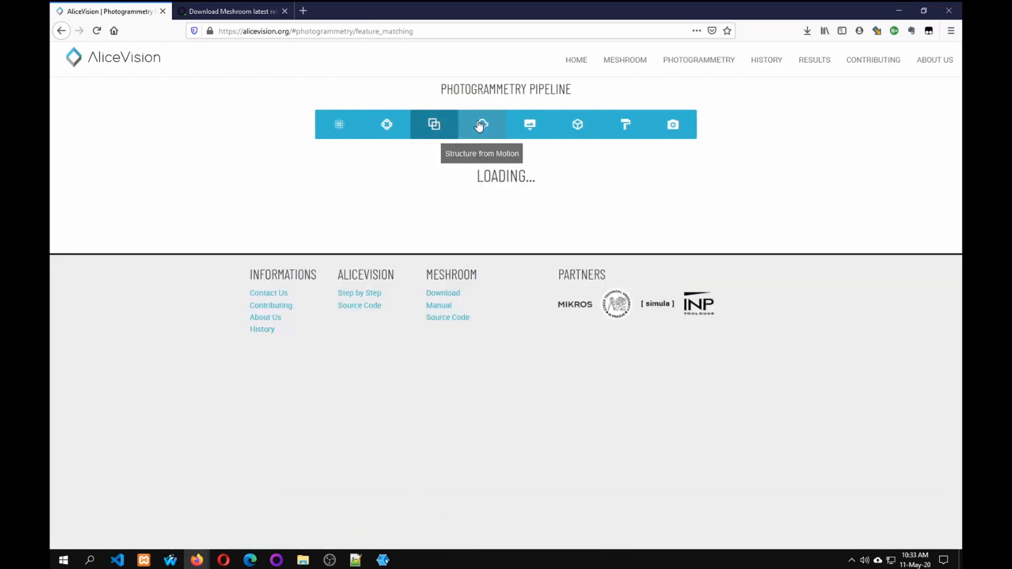
pyautogui.click(477, 124)
pyautogui.click(519, 128)
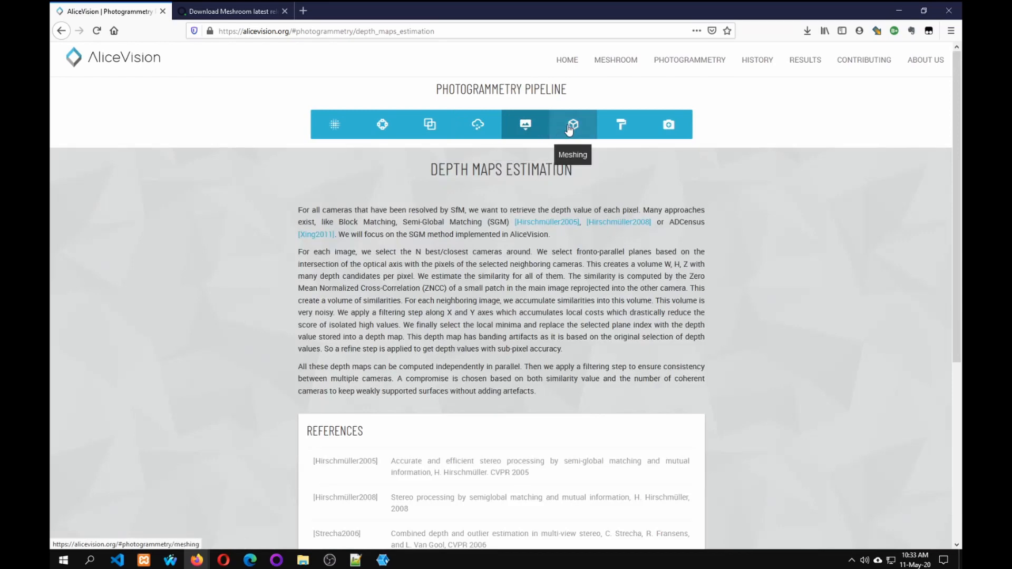
pyautogui.click(568, 130)
pyautogui.click(621, 128)
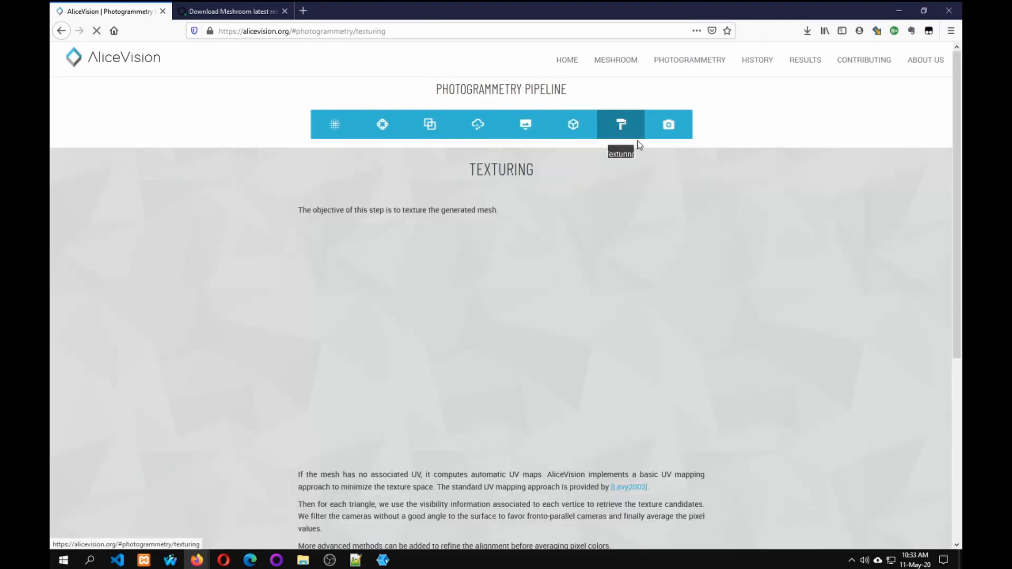
pyautogui.click(668, 129)
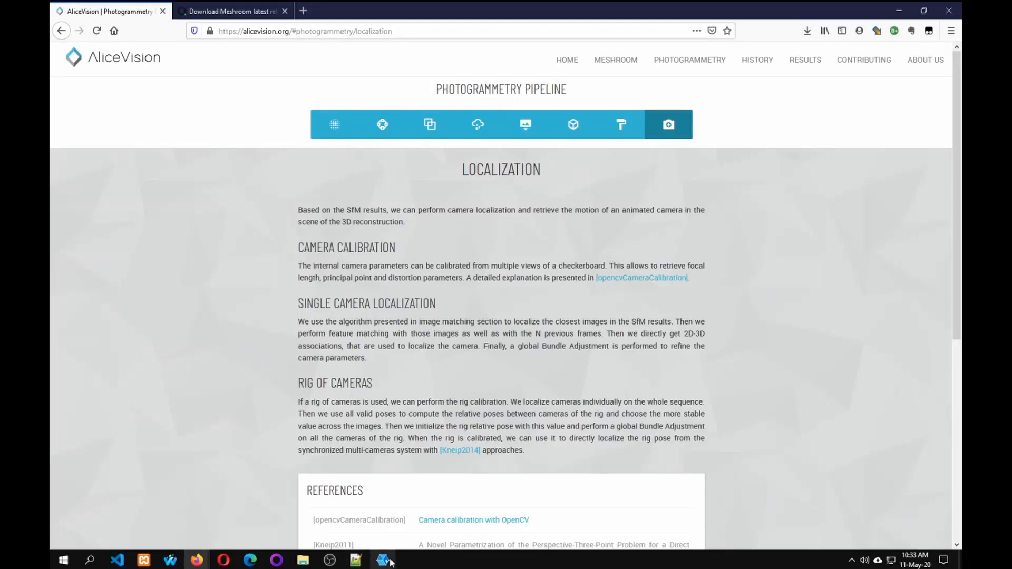
# Go back to the Texturing stage's description on the AliceVision site and examine it down to its references.
pyautogui.moveTo(382, 560)
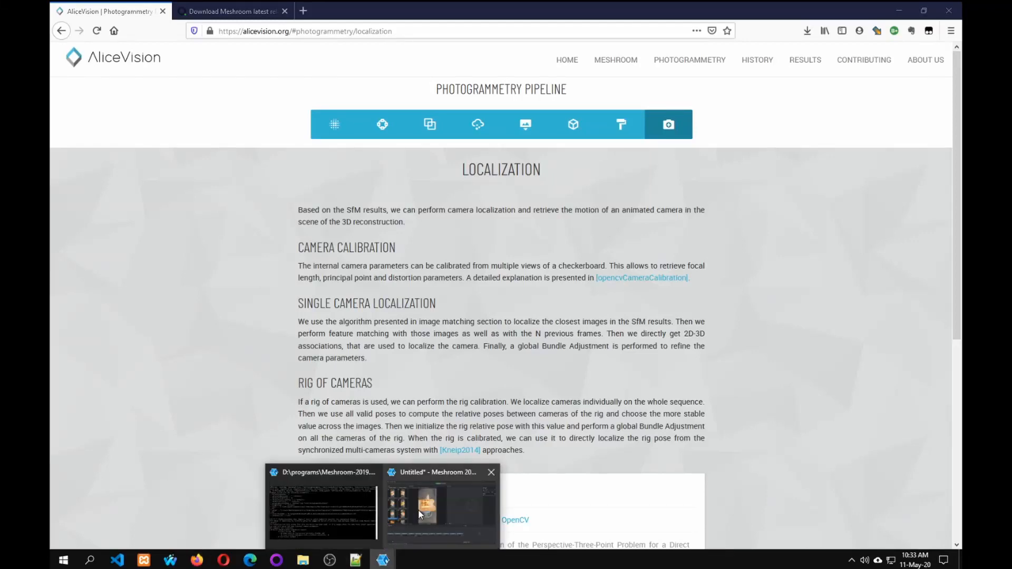
pyautogui.click(618, 131)
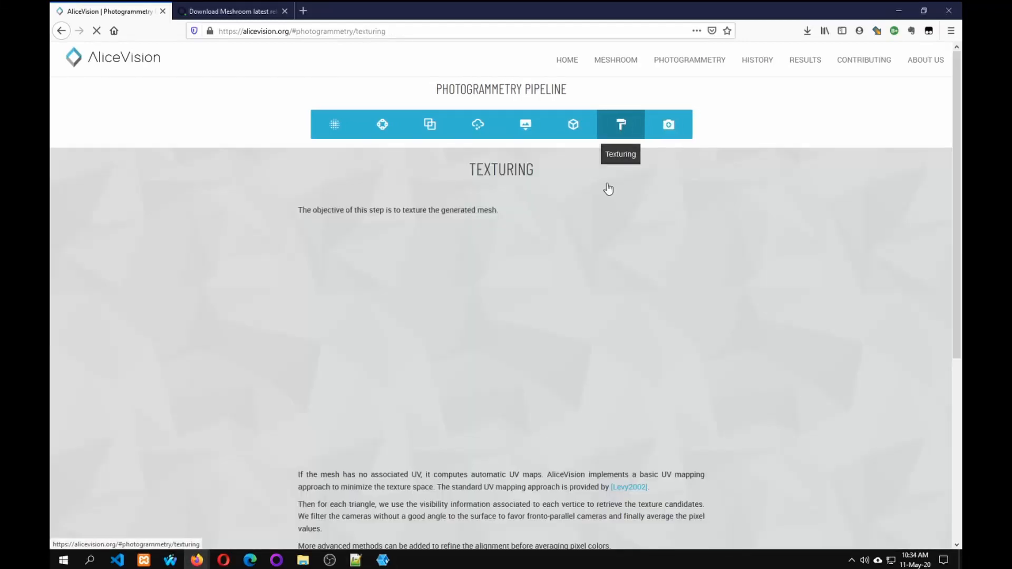
pyautogui.scroll(-5, 554, 264)
pyautogui.moveTo(382, 559)
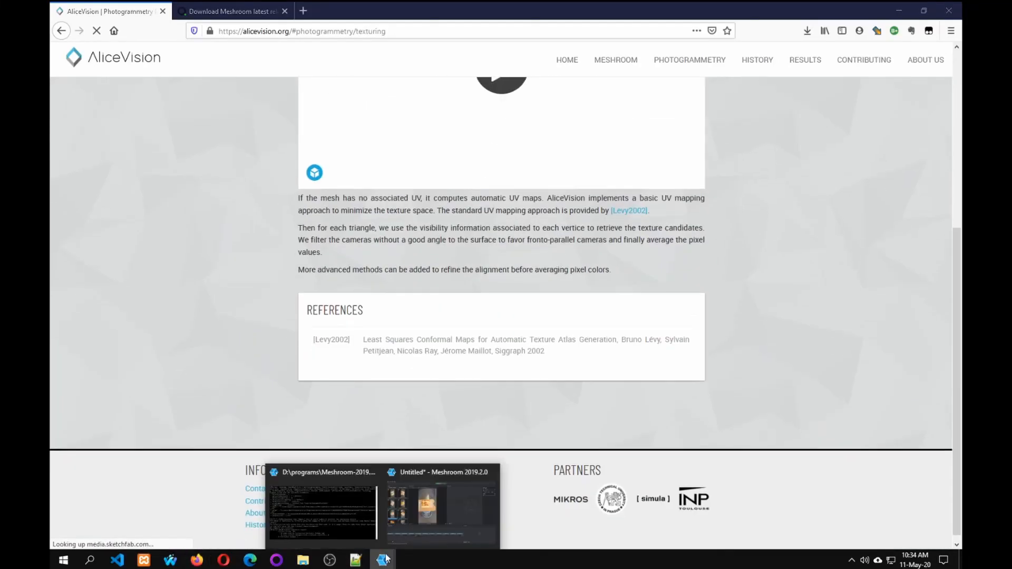
# Switch back to Meshroom, duplicate the Texturing node and set the copy's Texture Downscale to 4.
pyautogui.click(409, 514)
pyautogui.click(652, 463)
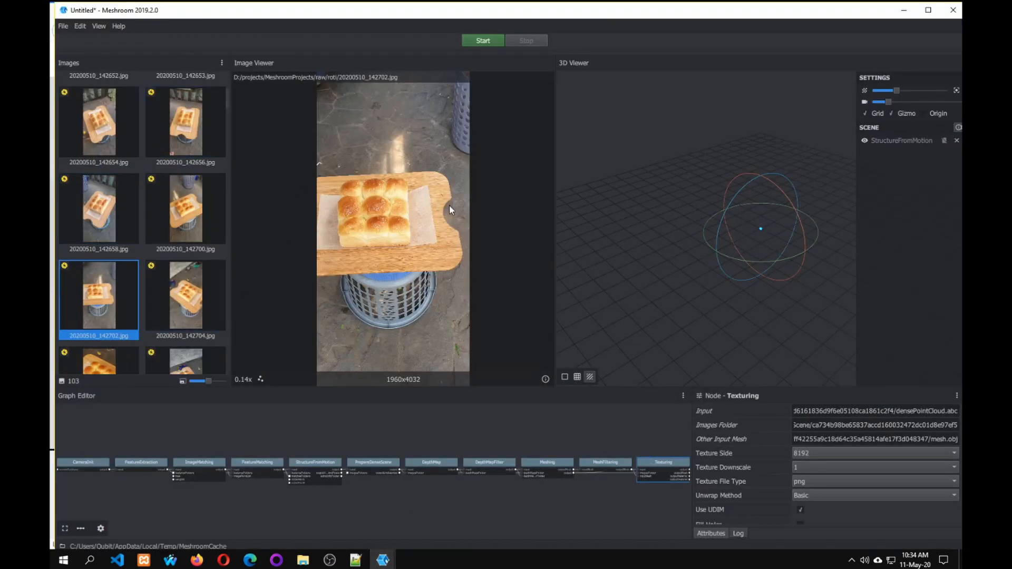
pyautogui.rightClick(646, 464)
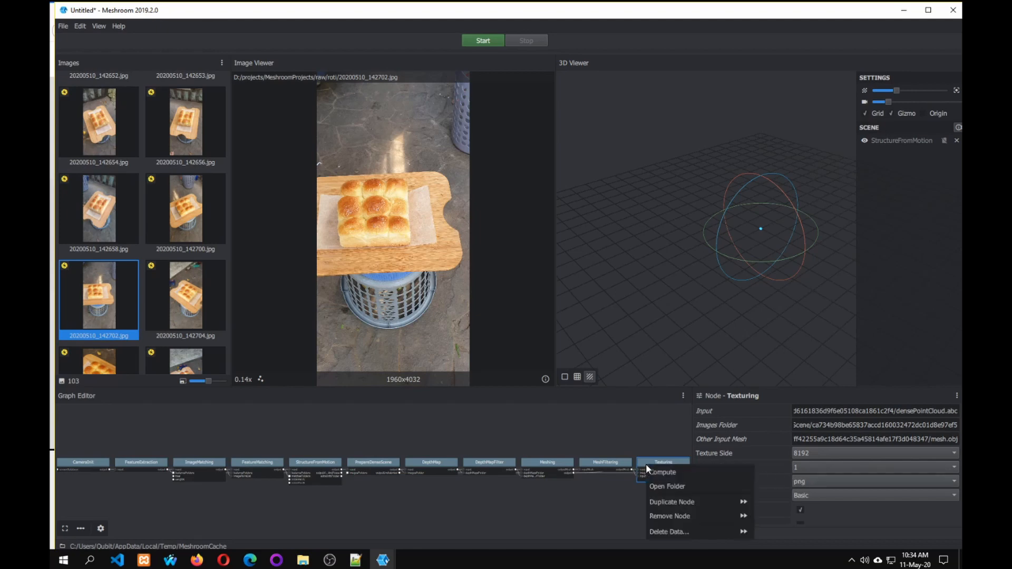
pyautogui.click(671, 505)
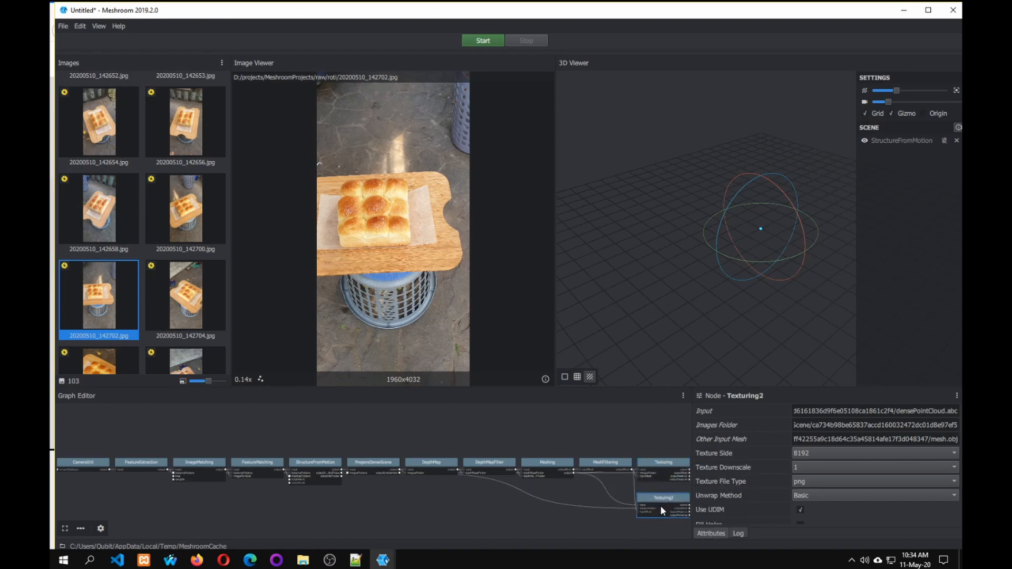
pyautogui.click(807, 467)
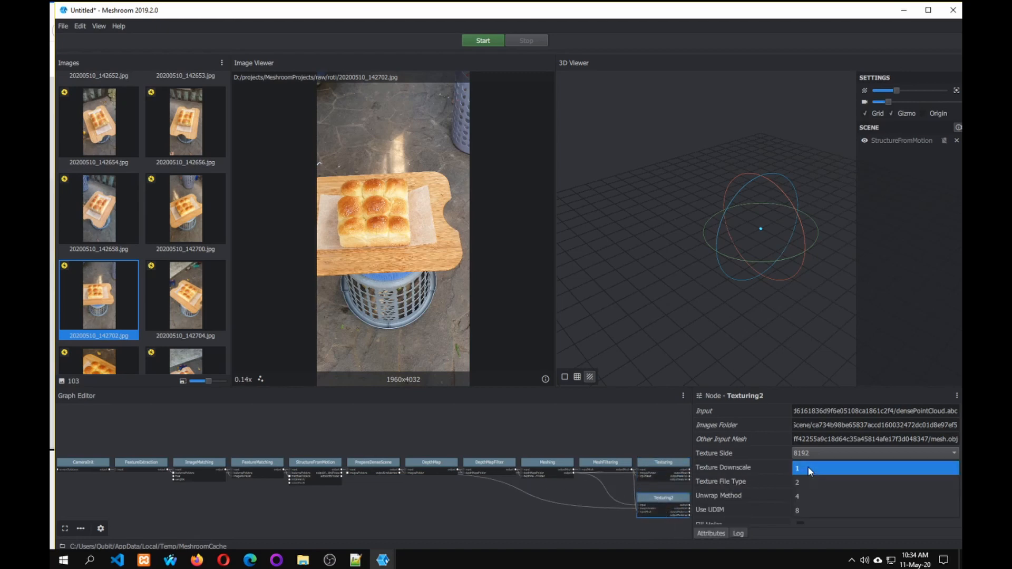
pyautogui.click(797, 497)
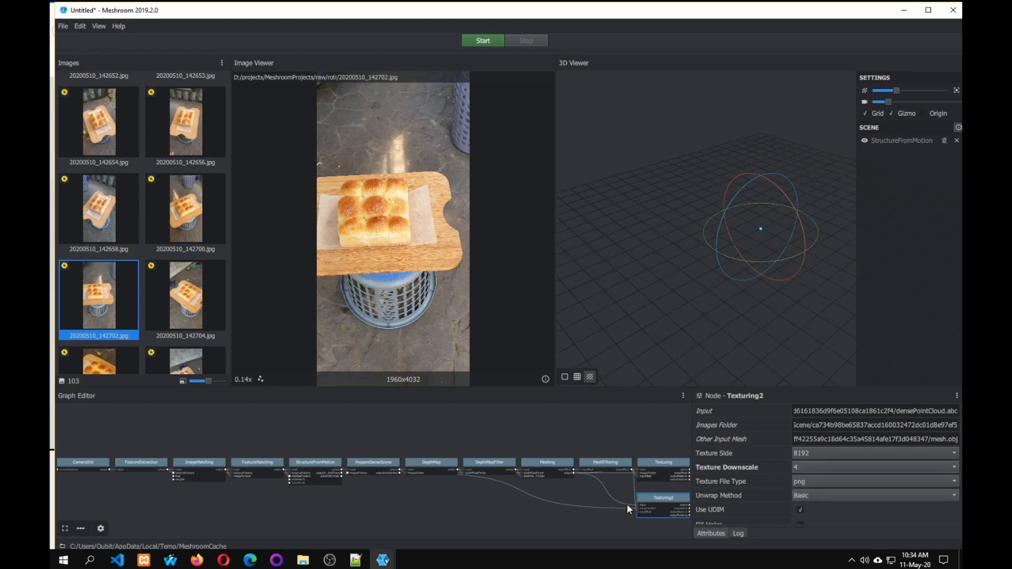
# Duplicate the Texturing2 node to add a third texturing branch to the graph.
pyautogui.rightClick(659, 504)
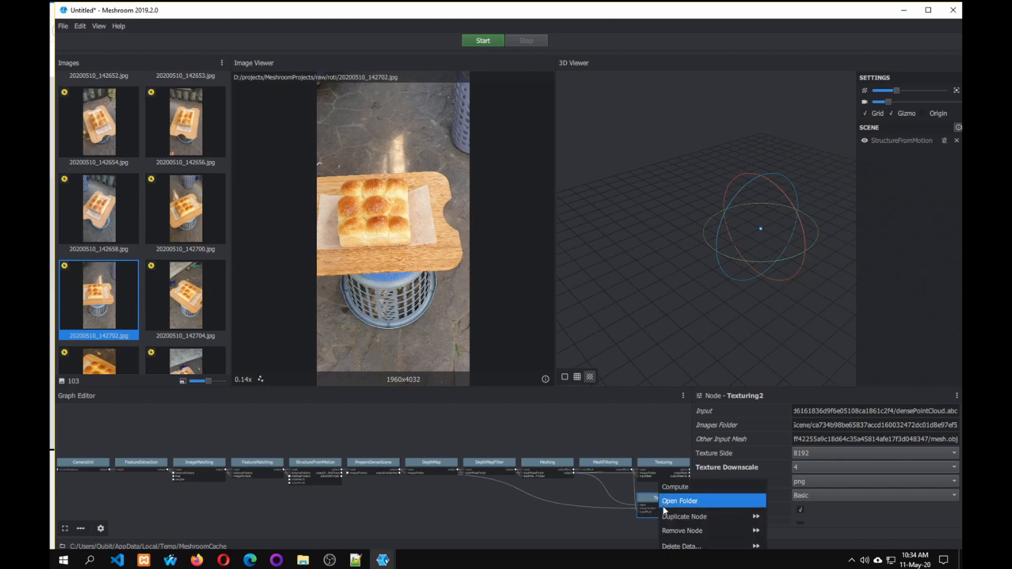
pyautogui.click(709, 516)
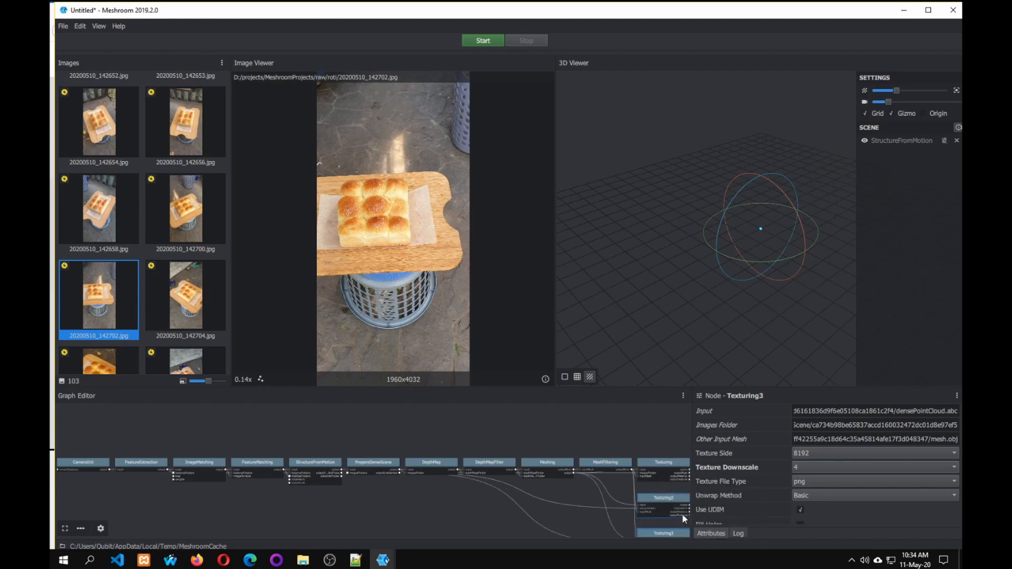
pyautogui.click(66, 528)
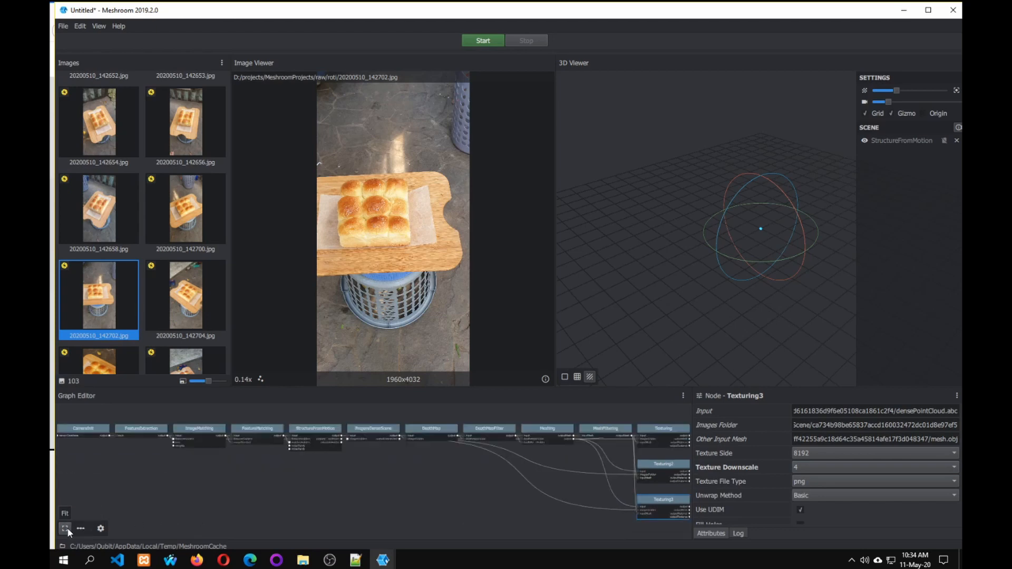
# Set the Texturing3 node's Texture Downscale to 8.
pyautogui.rightClick(679, 504)
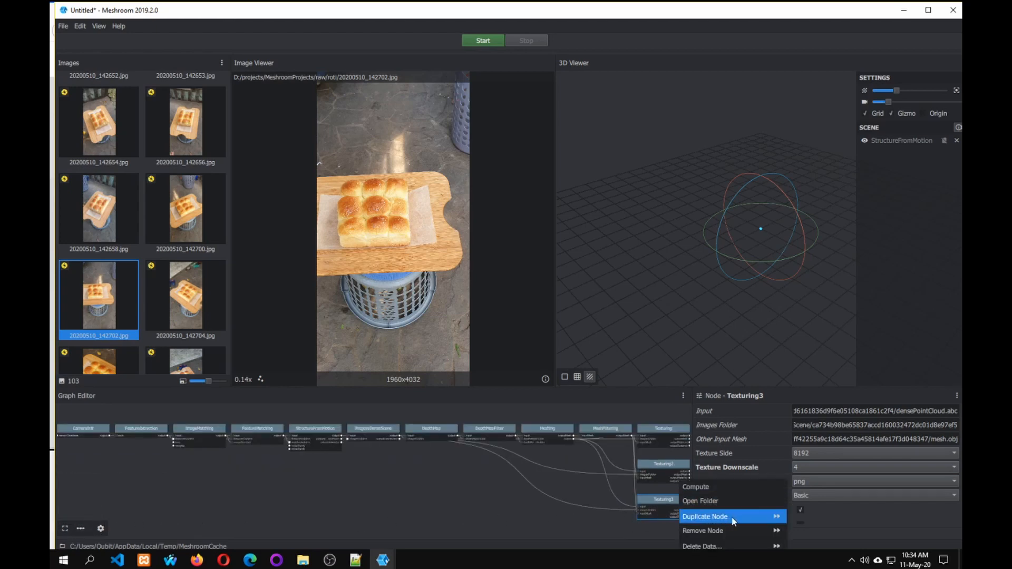
pyautogui.click(818, 466)
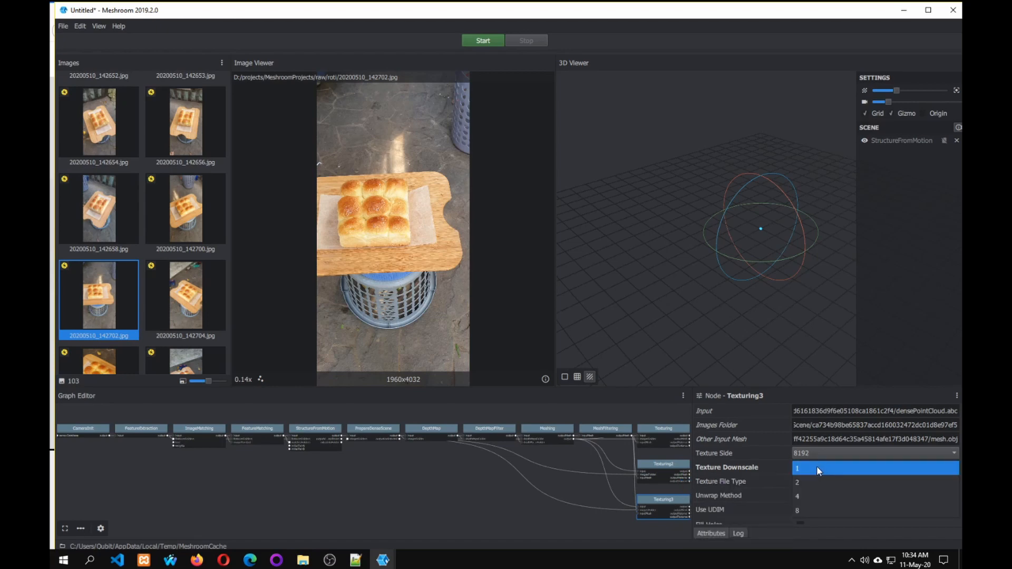
pyautogui.click(803, 508)
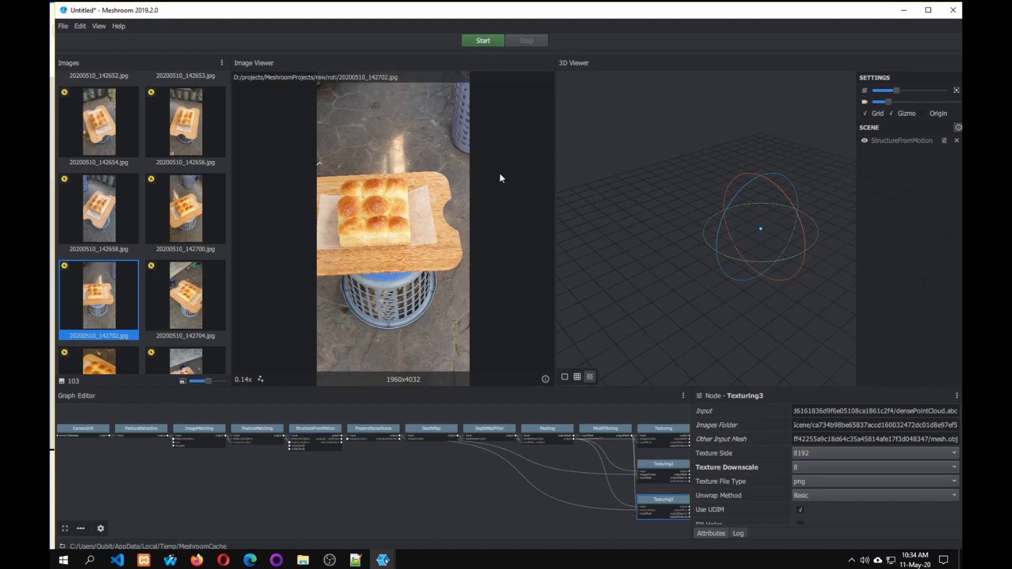
# Save the project as roti.mg and start computing the whole photogrammetry pipeline.
pyautogui.click(486, 42)
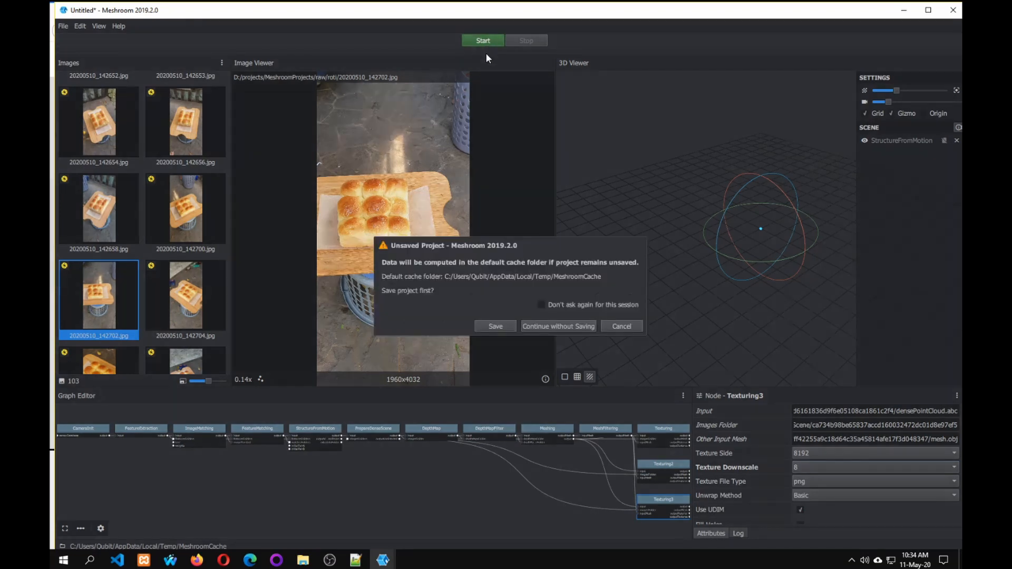
pyautogui.click(495, 325)
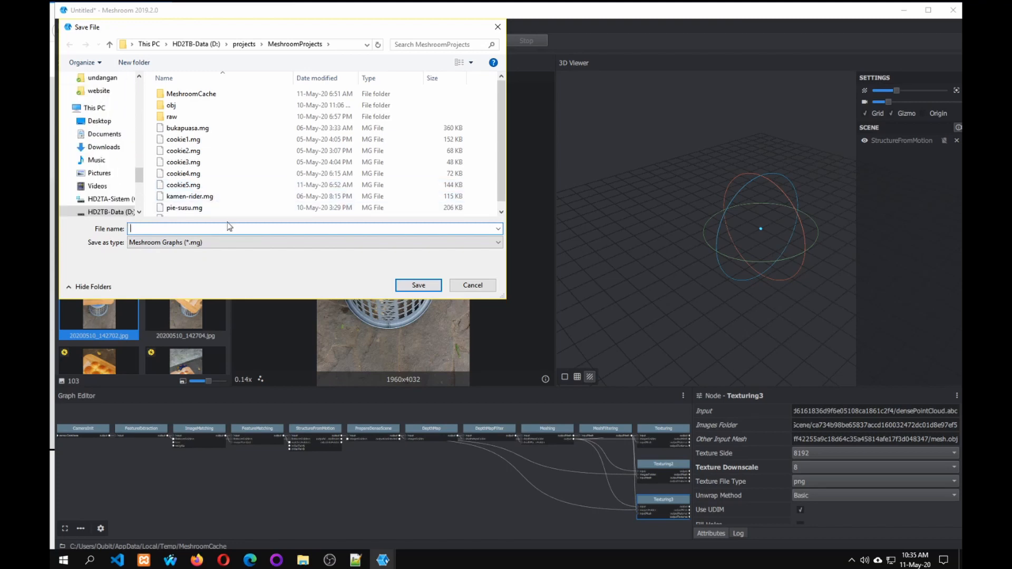
pyautogui.write('roti')
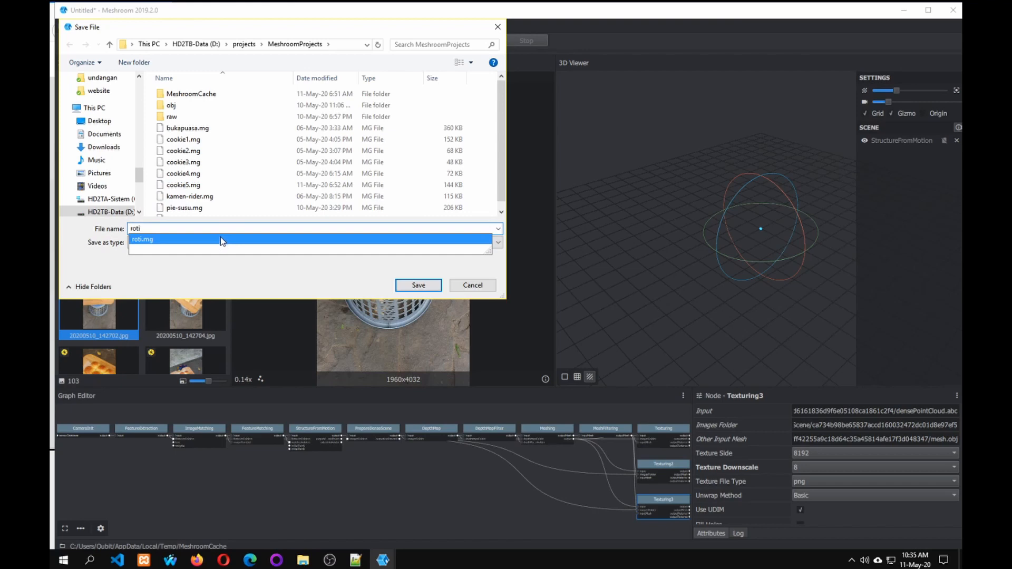
pyautogui.click(220, 241)
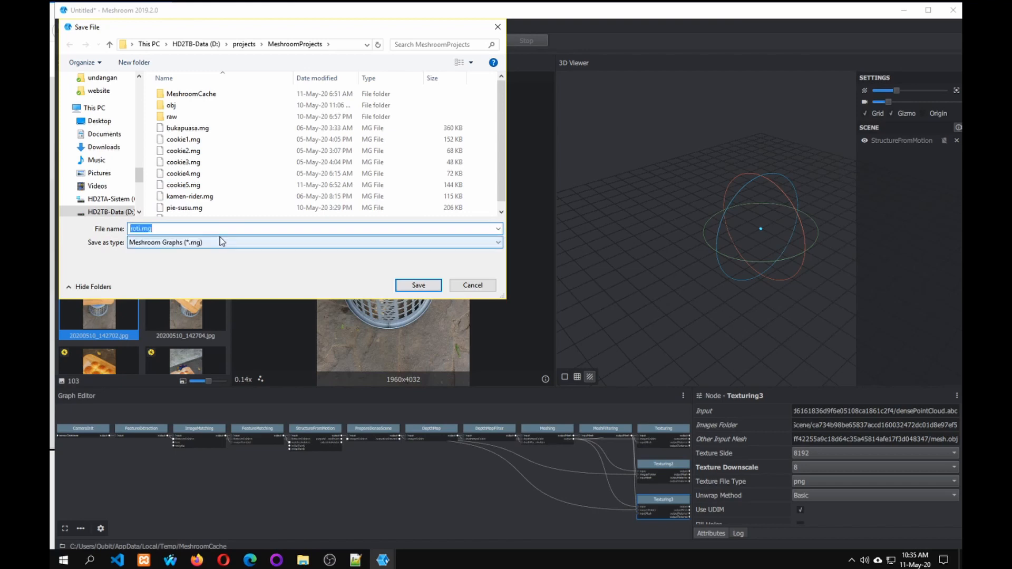
pyautogui.click(418, 285)
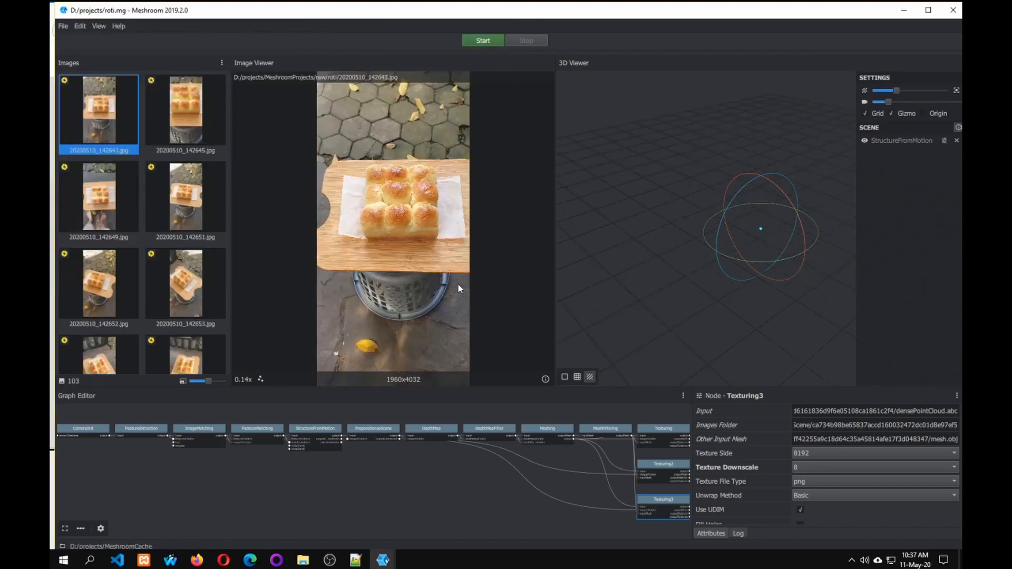
pyautogui.click(483, 41)
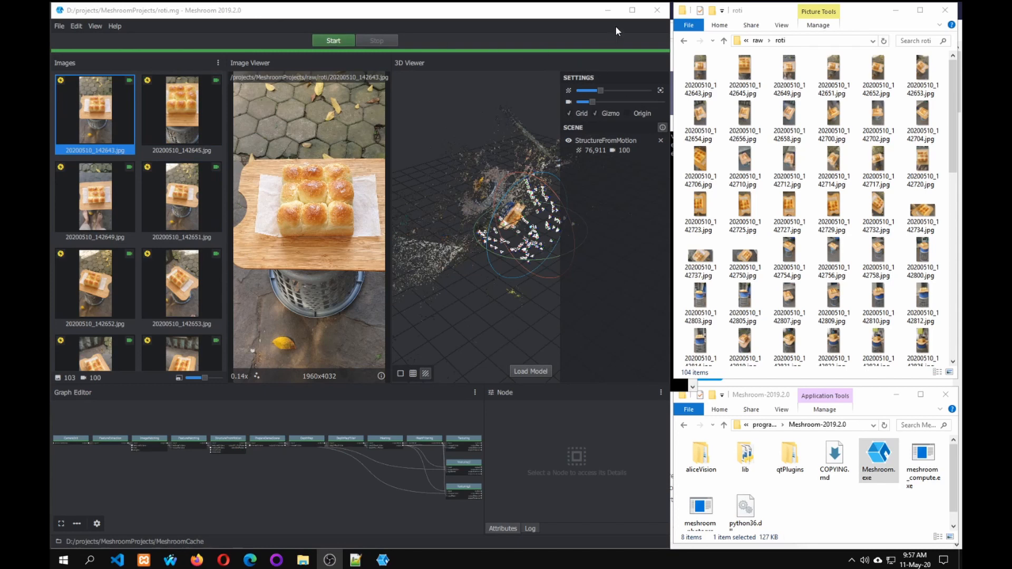
# Maximize the Meshroom window and examine the bread's StructureFromMotion point cloud and camera positions from several angles.
pyautogui.click(632, 11)
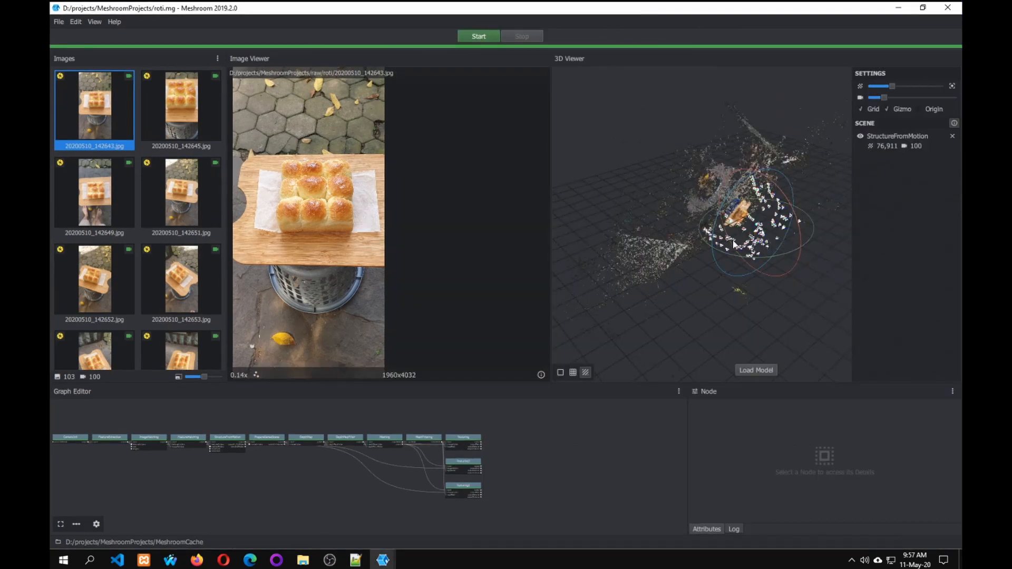
pyautogui.scroll(5, 736, 225)
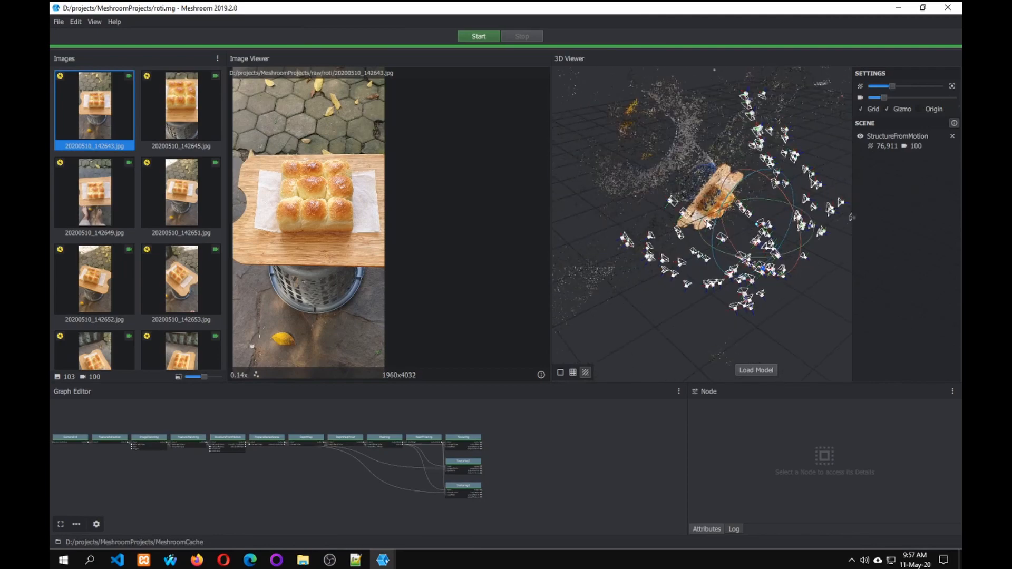
pyautogui.scroll(-1, 706, 224)
pyautogui.scroll(8, 706, 221)
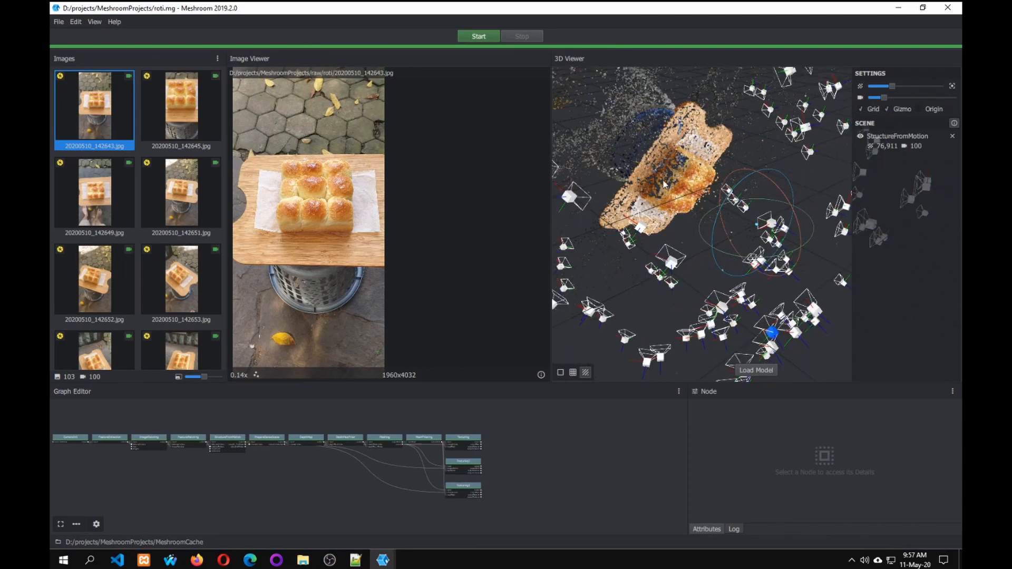
pyautogui.moveTo(664, 183); pyautogui.dragTo(693, 192)
pyautogui.moveTo(691, 204); pyautogui.dragTo(763, 134)
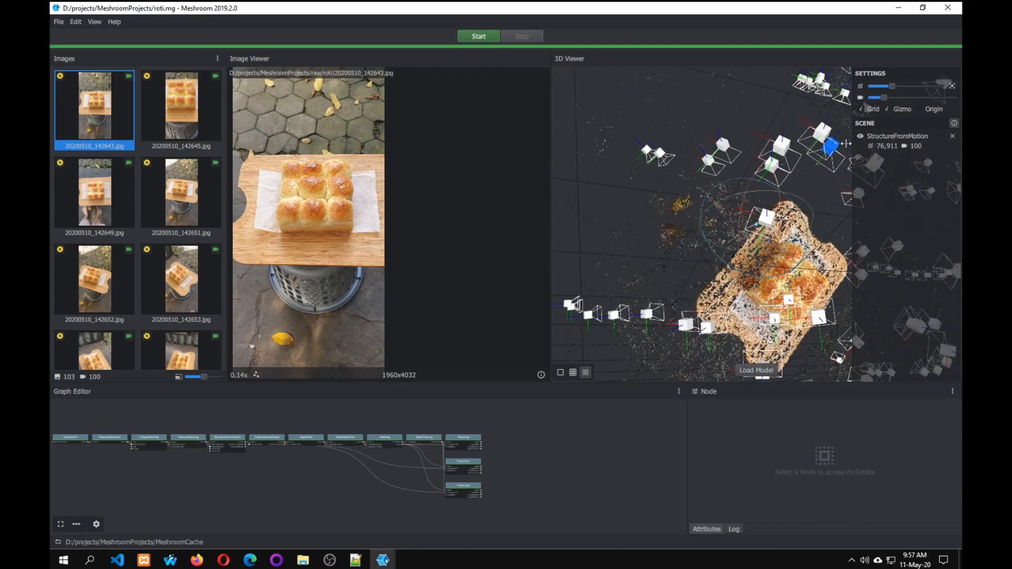
pyautogui.moveTo(780, 204); pyautogui.dragTo(689, 80)
pyautogui.moveTo(818, 297); pyautogui.dragTo(722, 272)
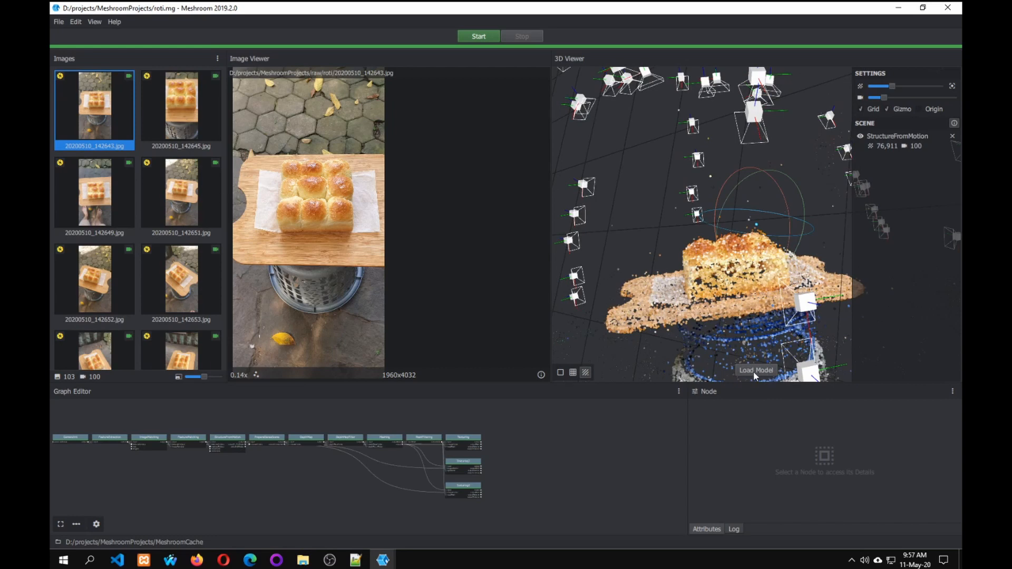
# Load the textured model into the 3D viewer and show the source photos of two reconstructed cameras above the bread.
pyautogui.click(755, 369)
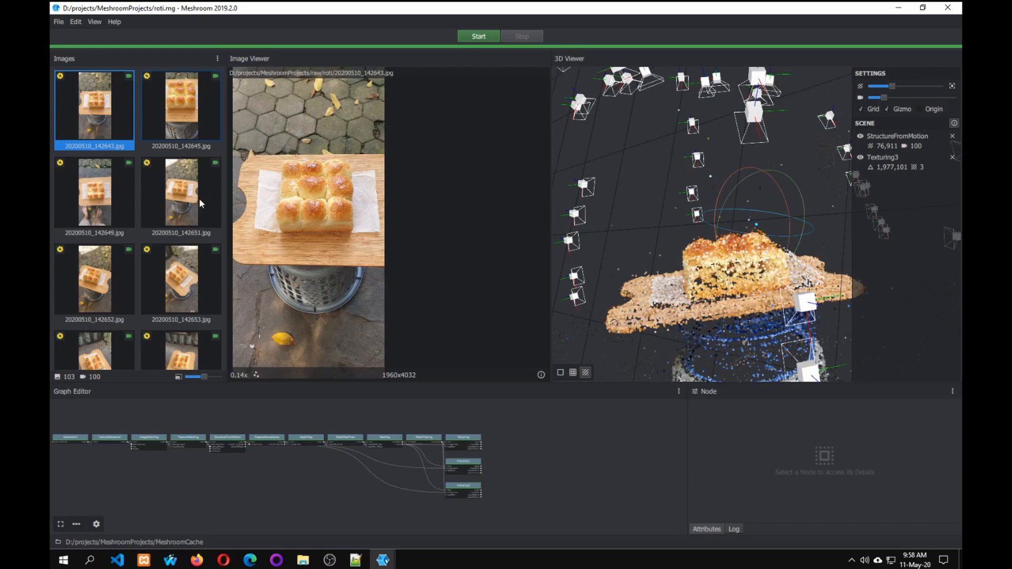
pyautogui.scroll(-15, 201, 203)
pyautogui.scroll(-10, 206, 161)
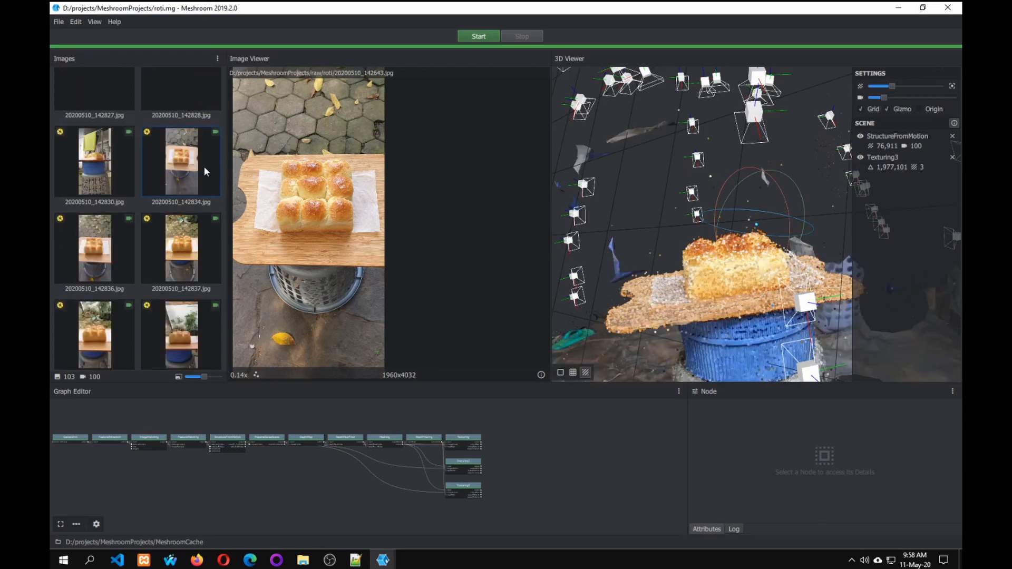
pyautogui.click(754, 113)
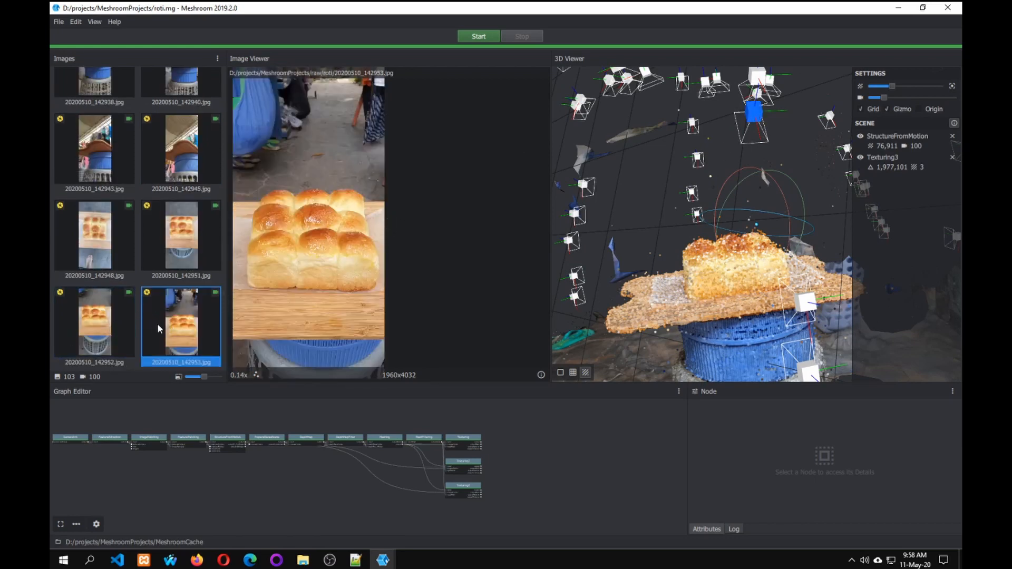
pyautogui.click(582, 109)
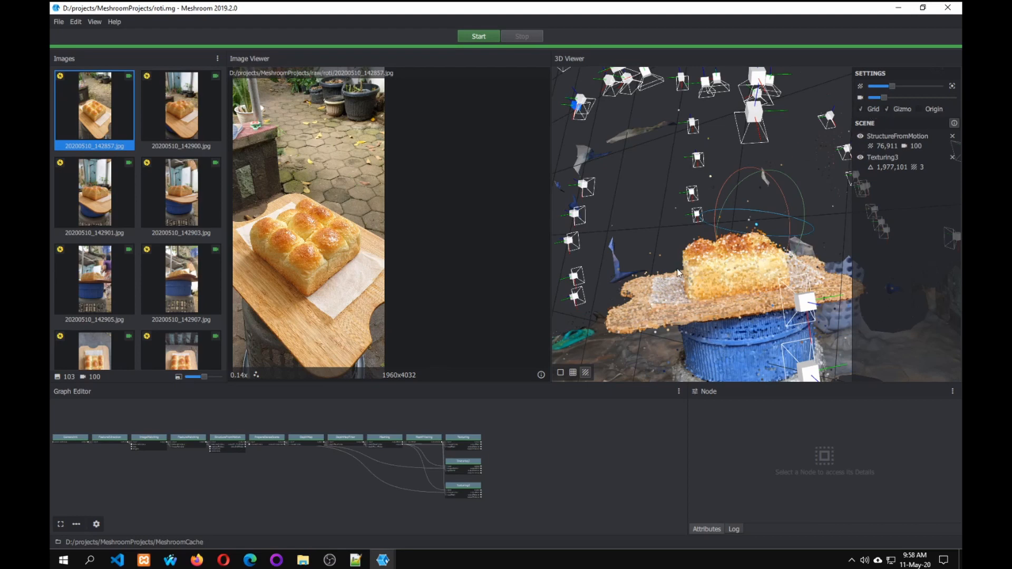
# Compare the model in wireframe, solid and textured display, and examine the reconstructed surroundings from a distance and up close.
pyautogui.click(572, 373)
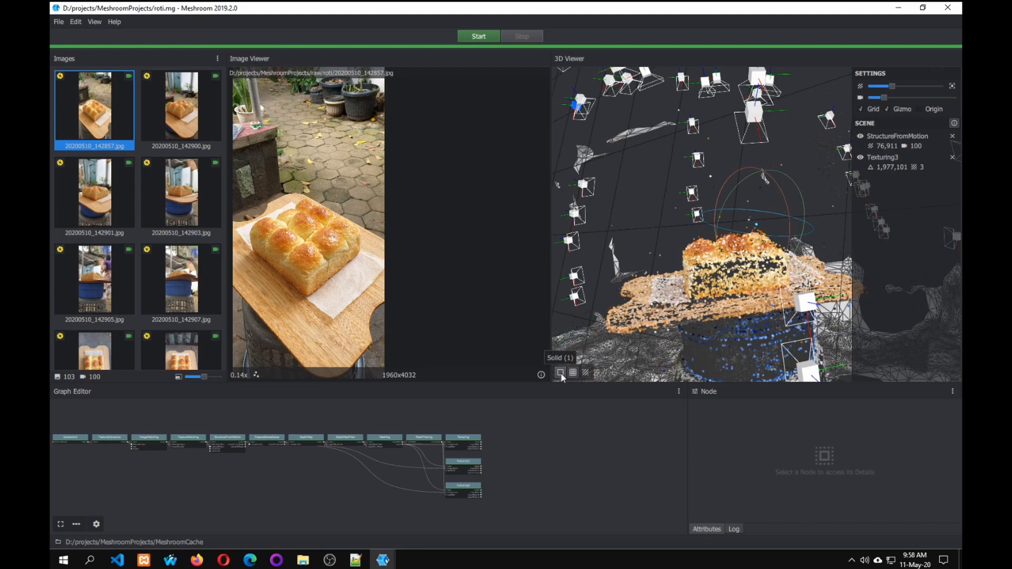
pyautogui.click(560, 373)
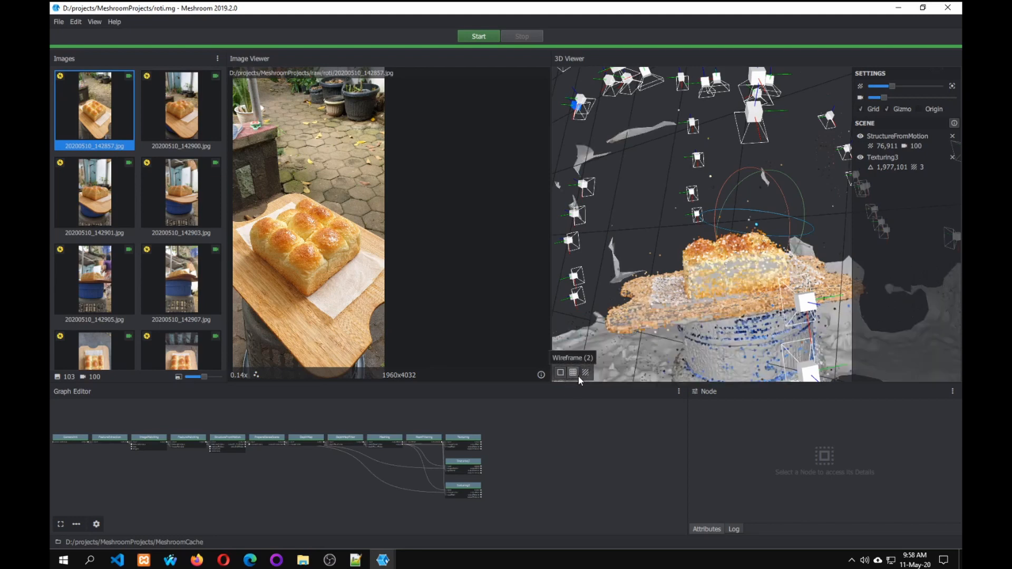
pyautogui.click(585, 372)
pyautogui.moveTo(710, 290); pyautogui.dragTo(680, 231)
pyautogui.scroll(-3, 681, 232)
pyautogui.scroll(-3, 681, 235)
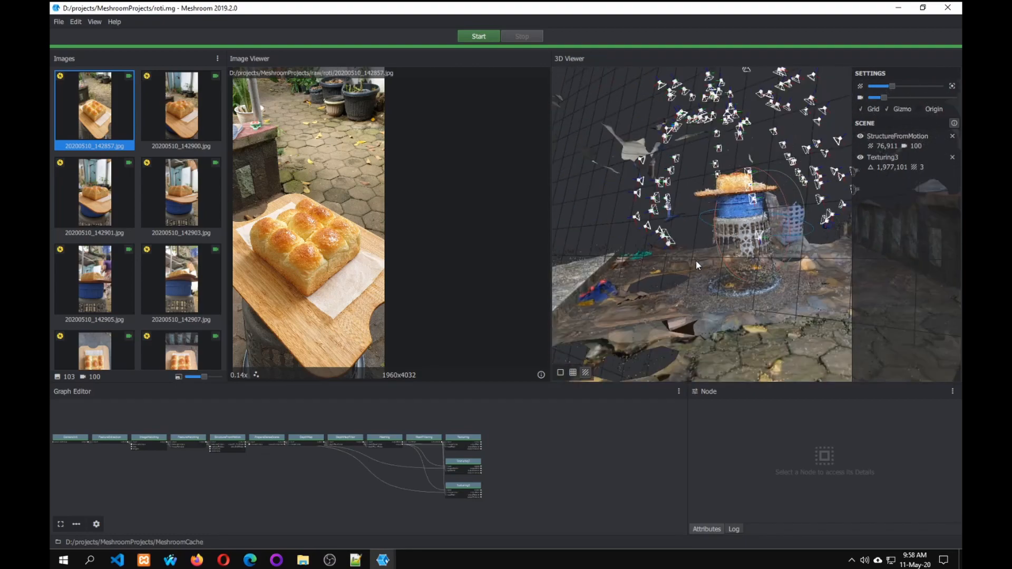
pyautogui.moveTo(719, 269); pyautogui.dragTo(715, 291)
pyautogui.moveTo(709, 286); pyautogui.dragTo(740, 217, button='middle')
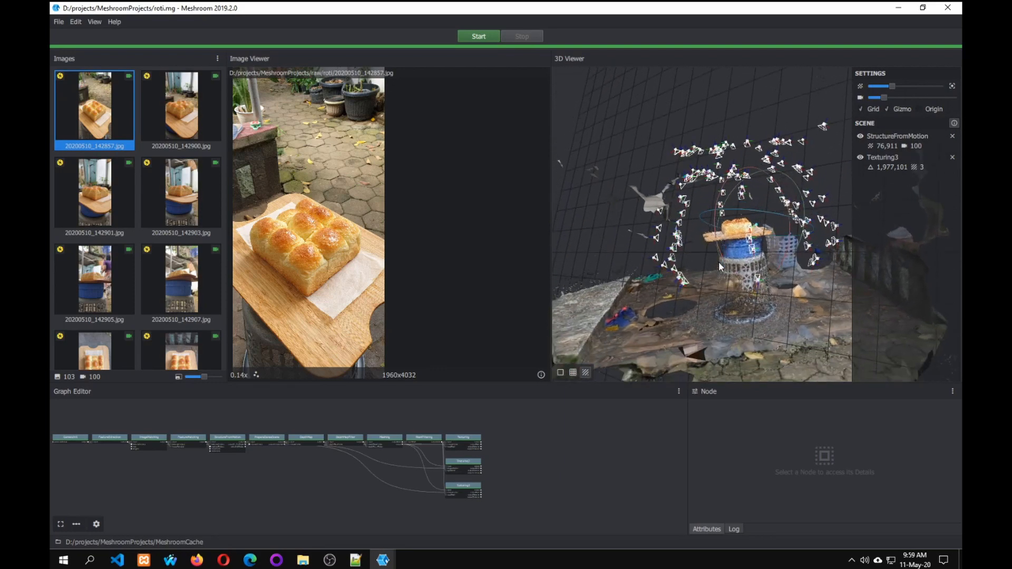
pyautogui.scroll(6, 756, 218)
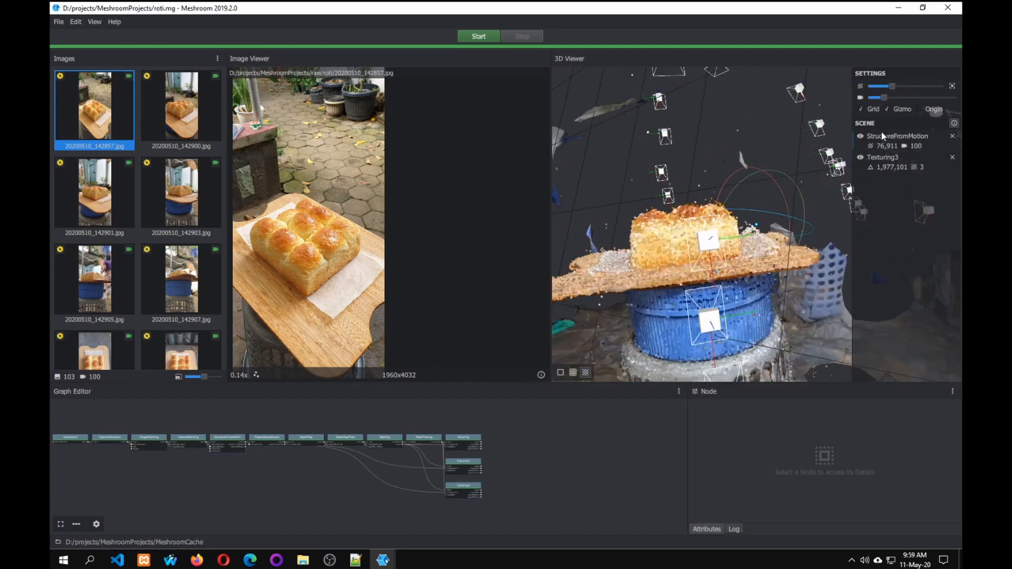
# Remove StructureFromMotion from the 3D scene and inspect the textured bread and board from several sides.
pyautogui.click(951, 136)
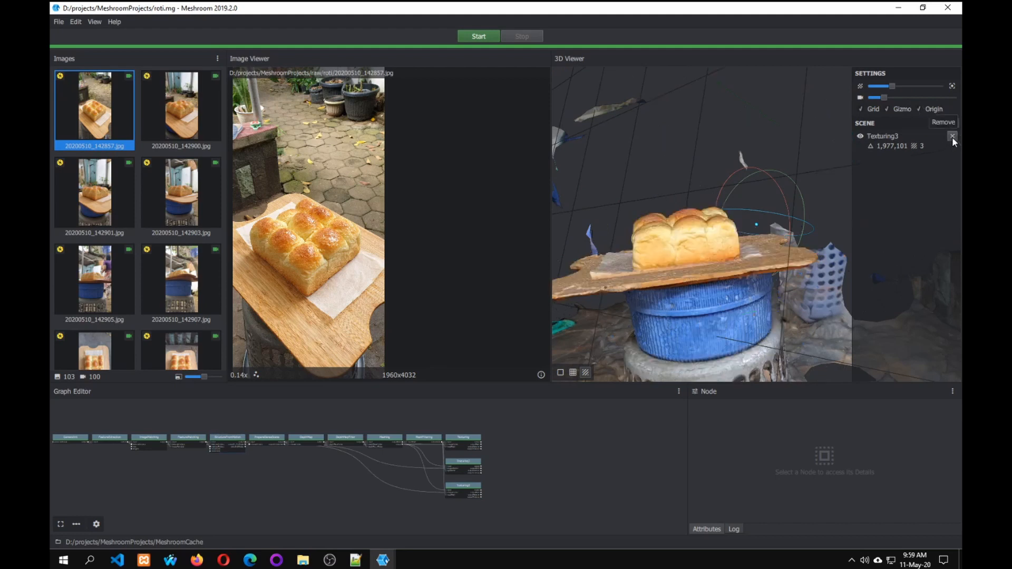
pyautogui.moveTo(675, 249)
pyautogui.mouseDown()
pyautogui.moveTo(691, 264)
pyautogui.moveTo(716, 243)
pyautogui.moveTo(667, 254)
pyautogui.mouseUp()
pyautogui.moveTo(755, 251); pyautogui.dragTo(676, 224)
pyautogui.moveTo(787, 157); pyautogui.dragTo(822, 83)
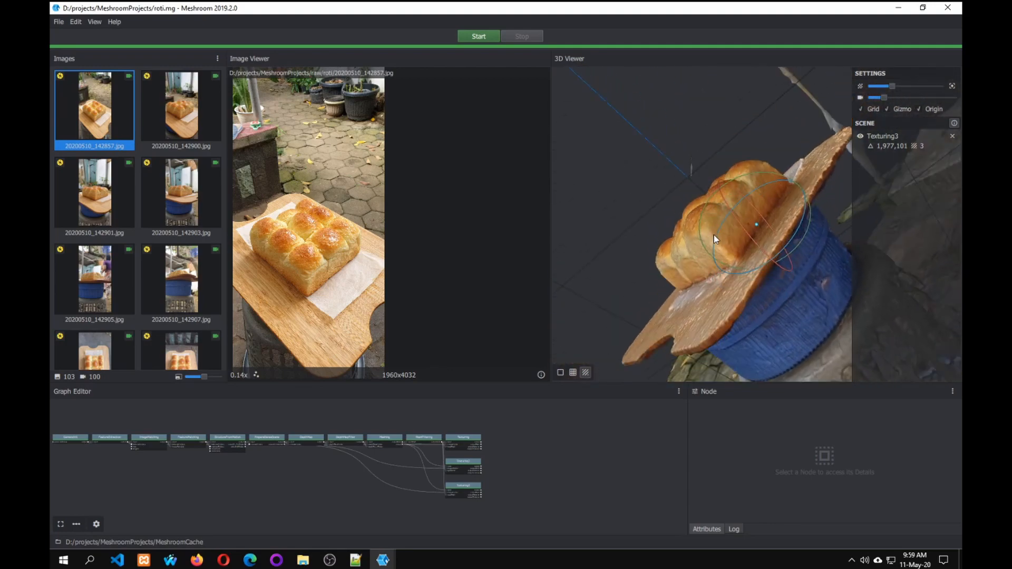
pyautogui.moveTo(699, 238); pyautogui.dragTo(654, 249)
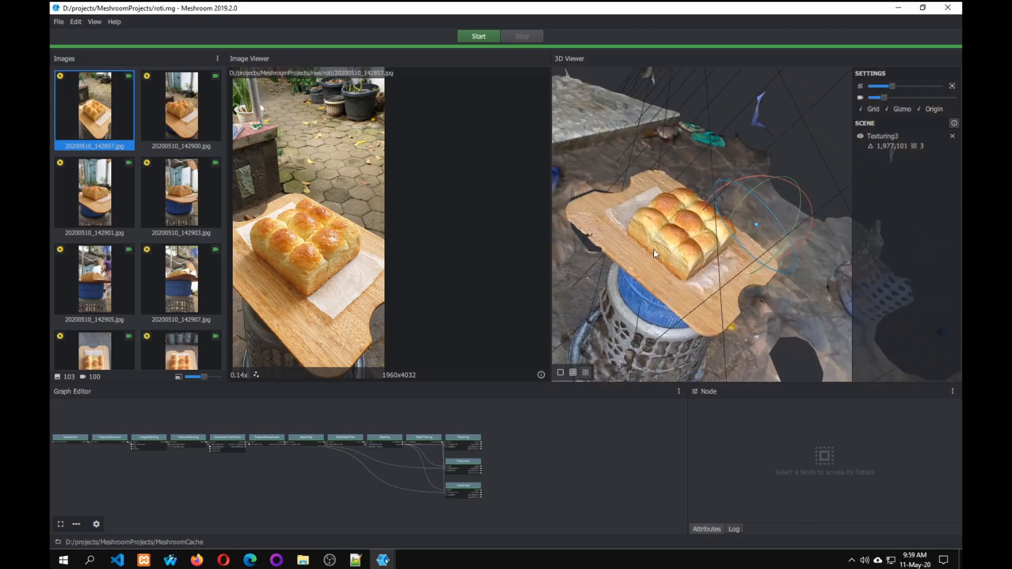
# Fit the node graph to its view, check the first Texturing node's attributes and open that node's output folder.
pyautogui.click(58, 527)
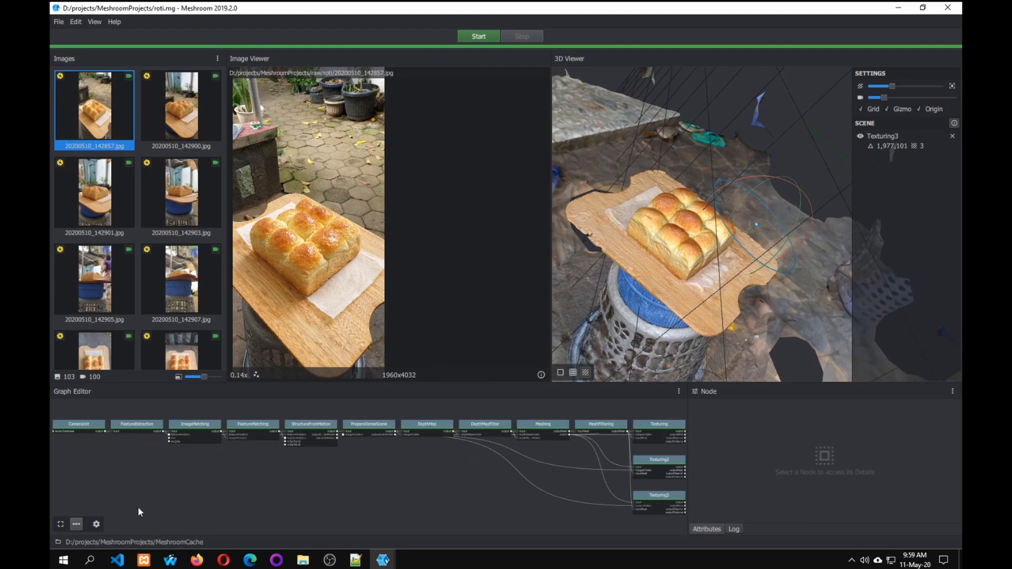
pyautogui.click(653, 430)
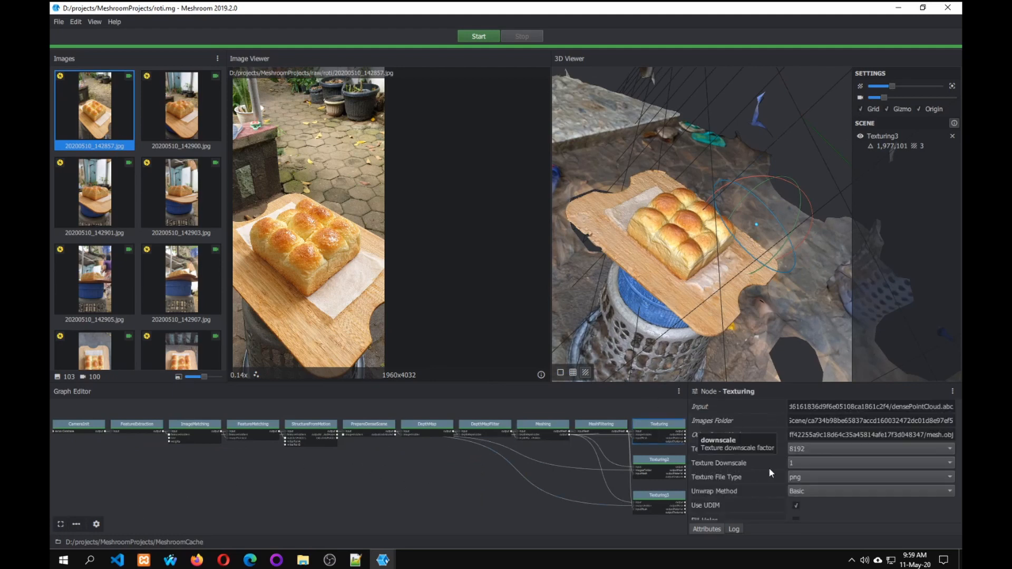
pyautogui.rightClick(659, 433)
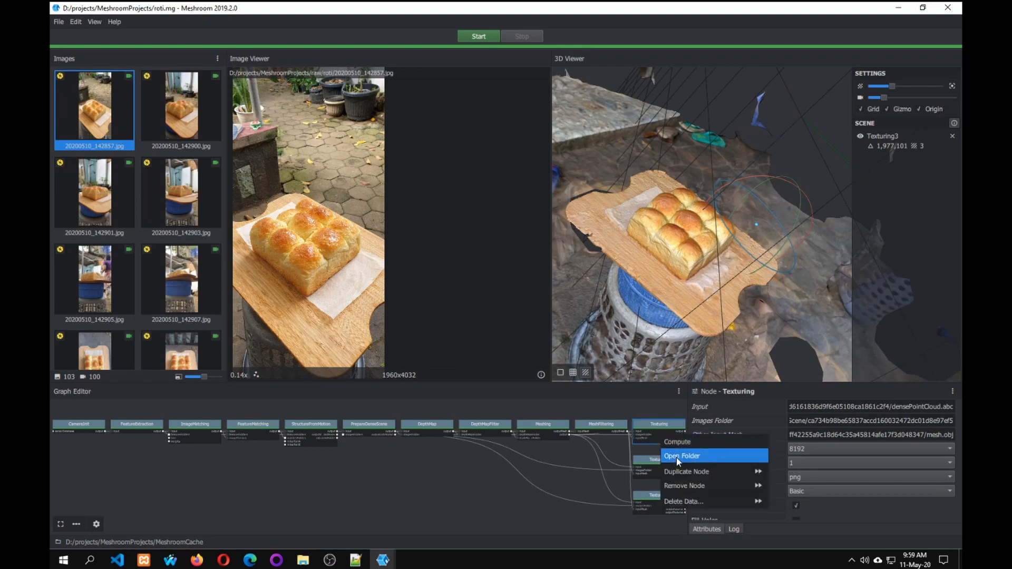
pyautogui.click(677, 457)
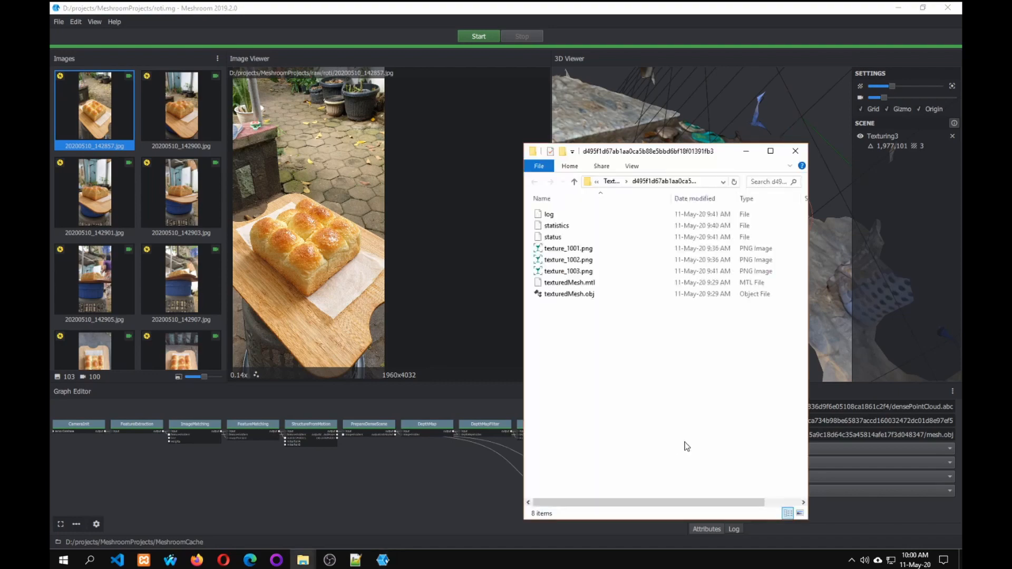
pyautogui.moveTo(648, 153); pyautogui.dragTo(247, 145)
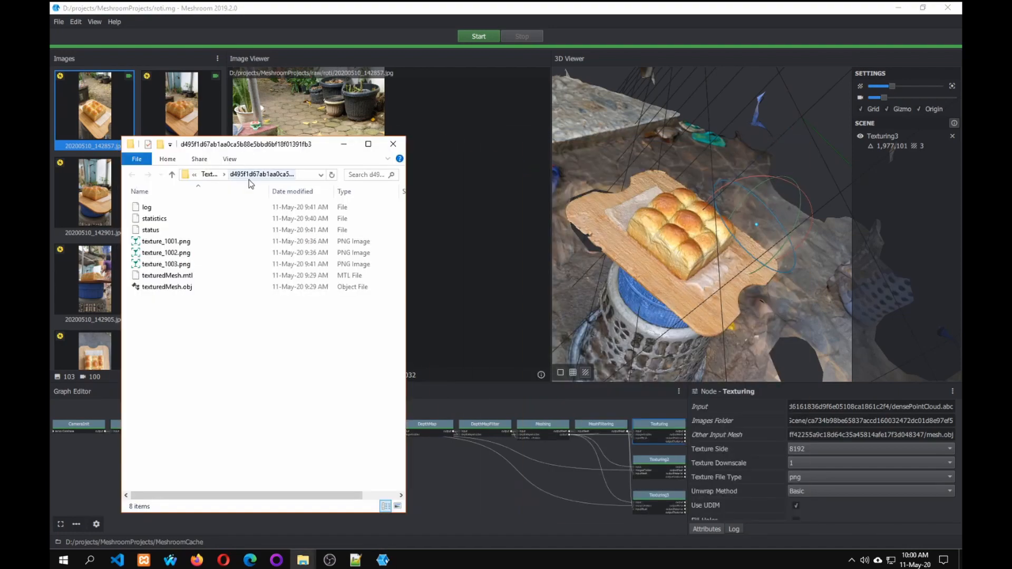
# Open texture_1001.png from the output folder in the image viewer and examine it up close and as a whole.
pyautogui.click(173, 290)
pyautogui.click(173, 243)
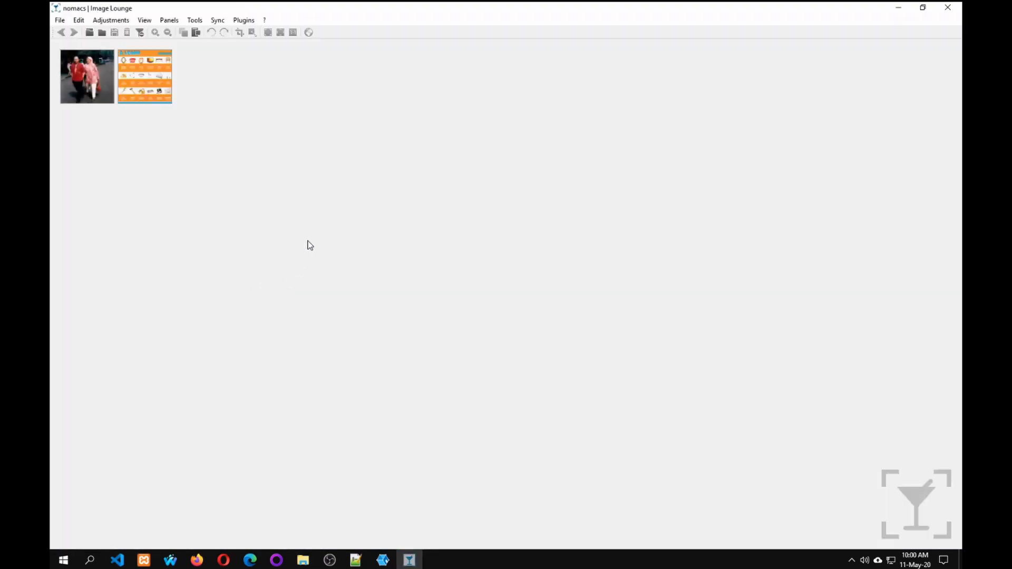
pyautogui.scroll(5, 390, 185)
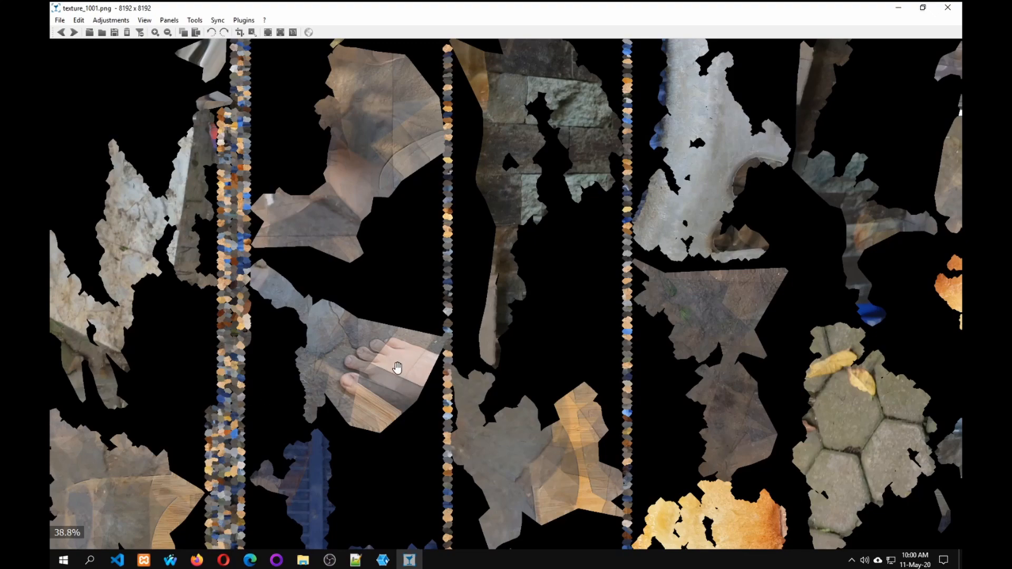
pyautogui.click(167, 32)
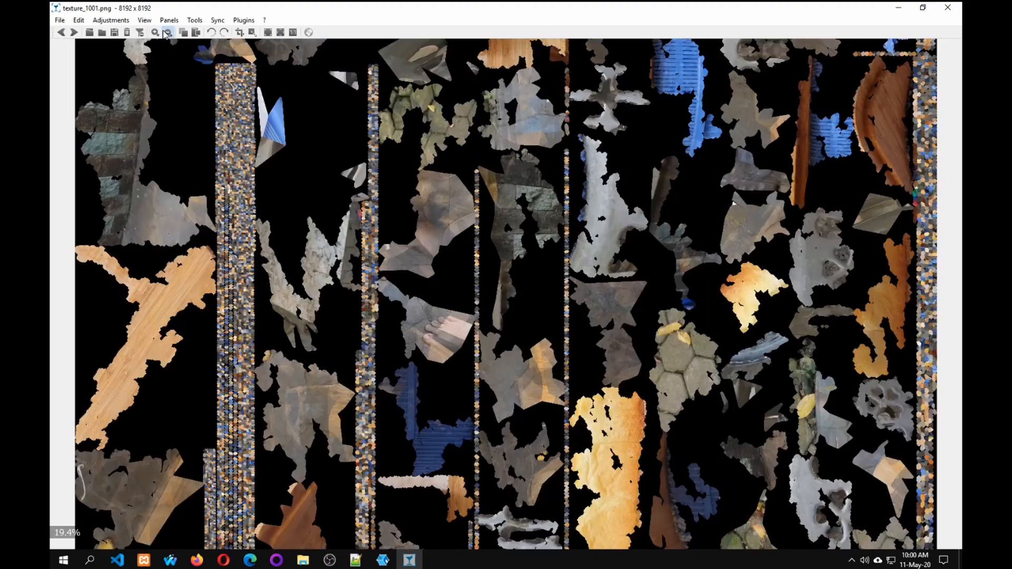
pyautogui.click(167, 32)
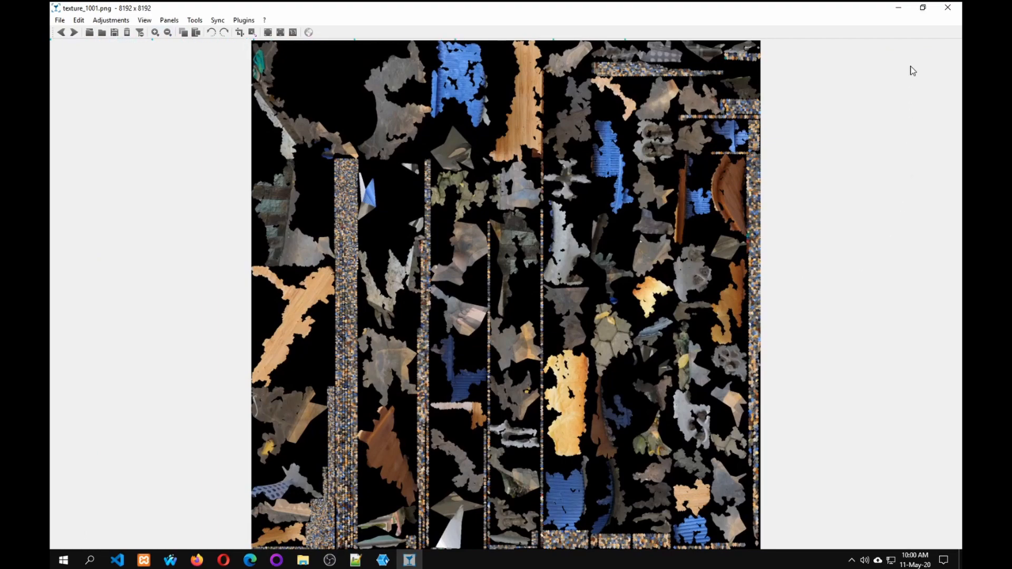
# Close the texture_1001.png image, check the Texturing3 node's attributes and open that node's output folder.
pyautogui.click(923, 8)
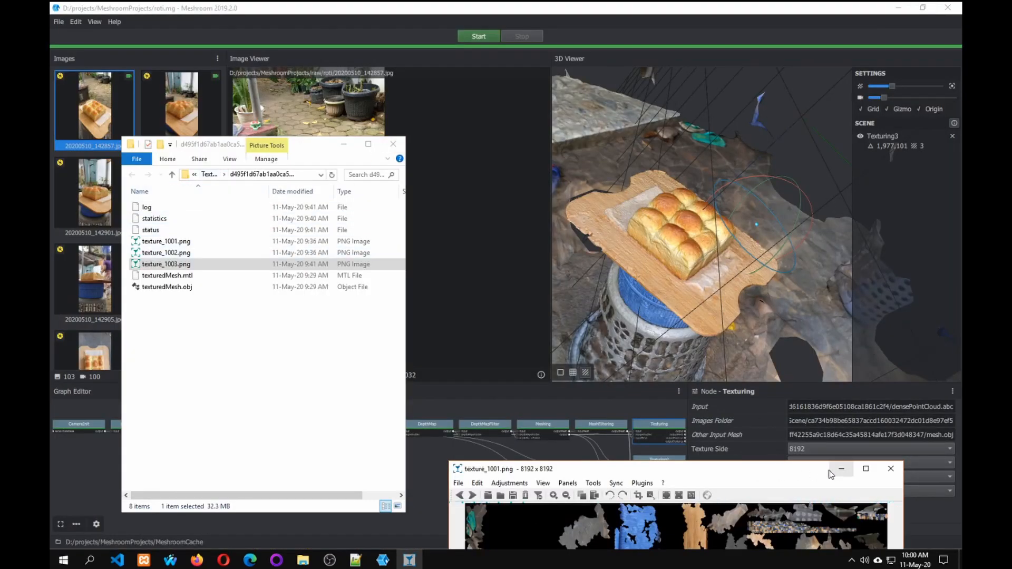
pyautogui.moveTo(793, 472); pyautogui.dragTo(584, 251)
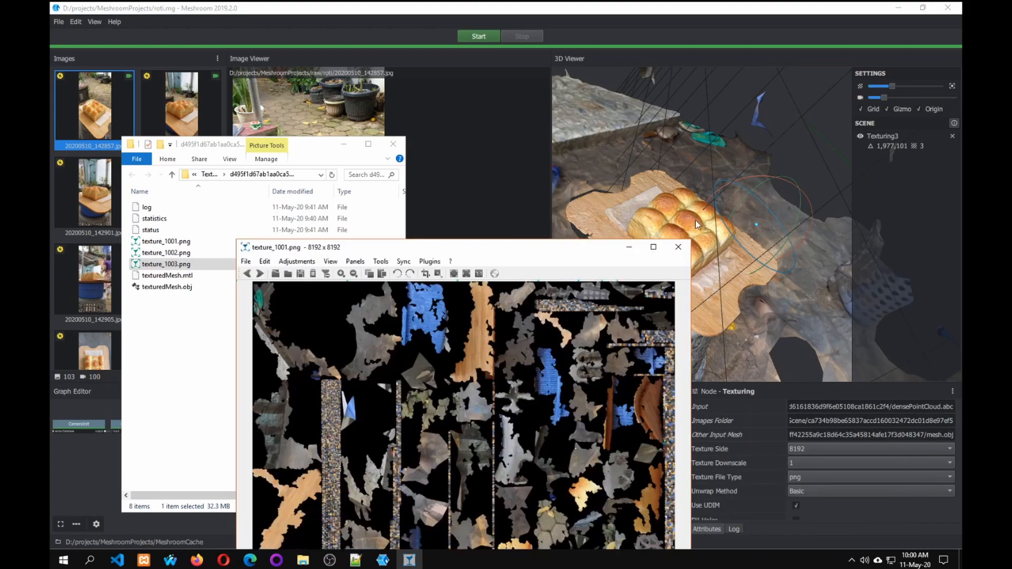
pyautogui.click(678, 247)
pyautogui.click(648, 495)
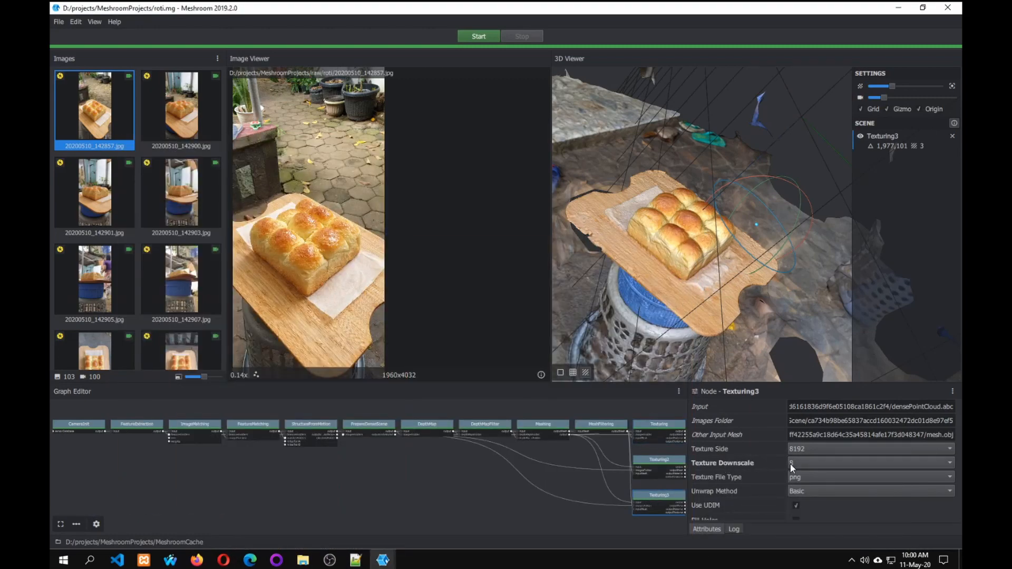
pyautogui.rightClick(657, 504)
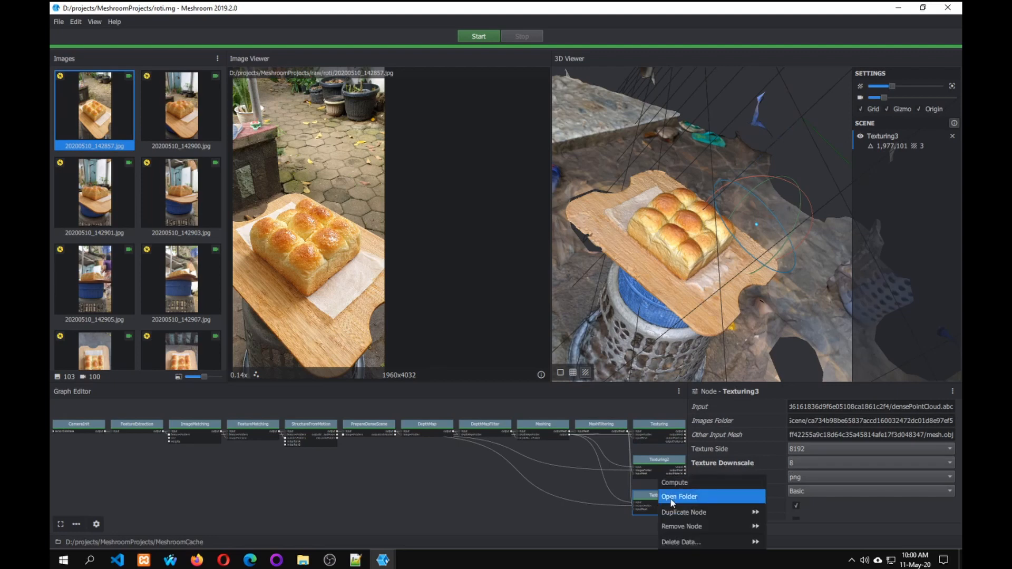
pyautogui.click(701, 497)
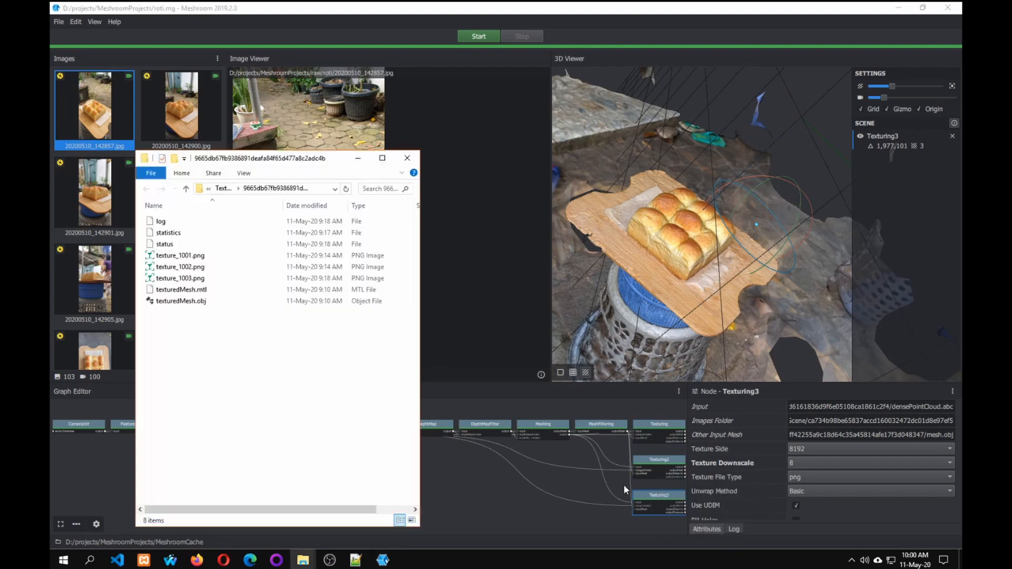
# Fit the folder's column widths to reveal the file sizes and compare those of texture_1001.png, texture_1002.png and texture_1003.png.
pyautogui.click(197, 258)
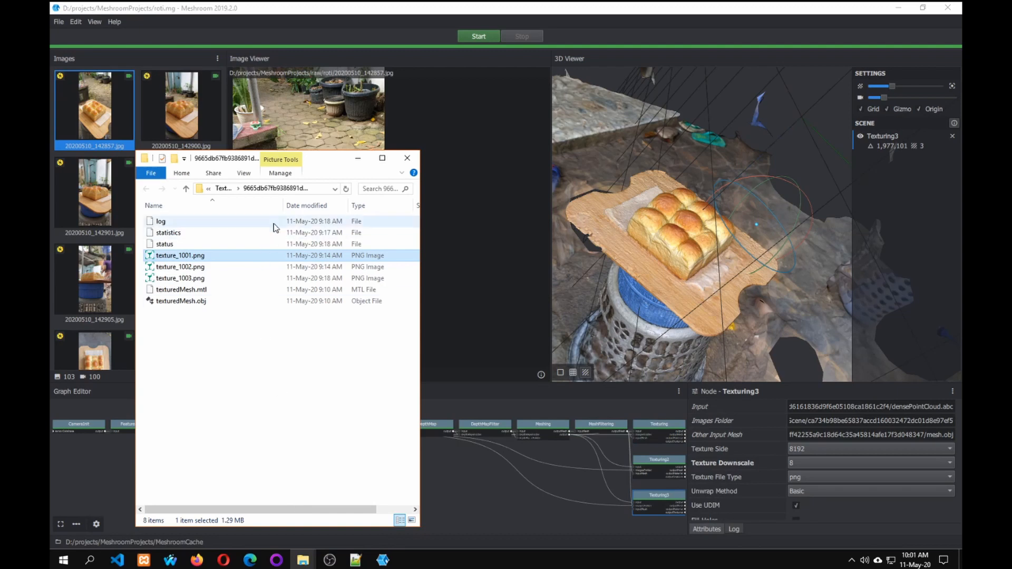
pyautogui.doubleClick(284, 202)
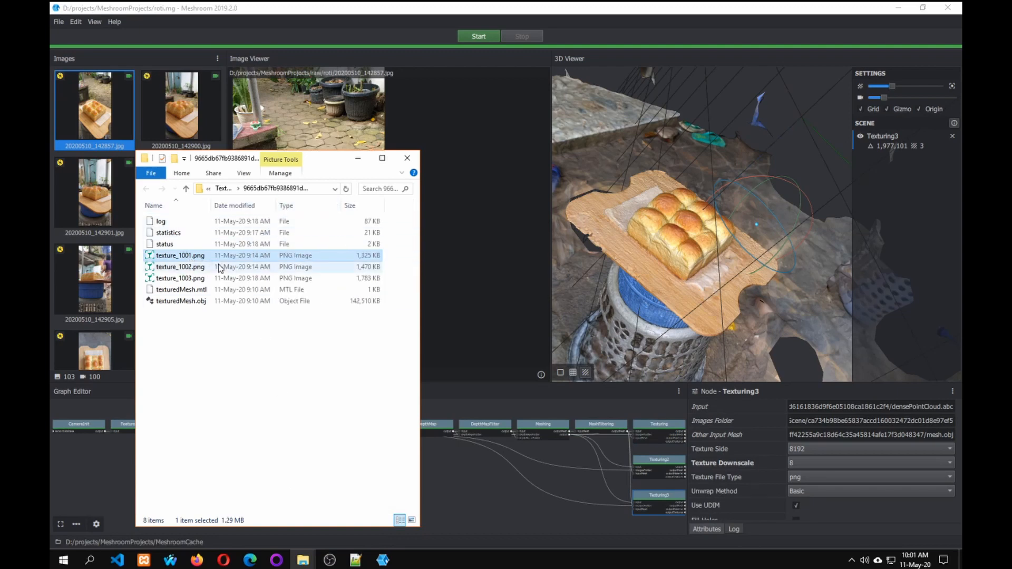
pyautogui.click(183, 266)
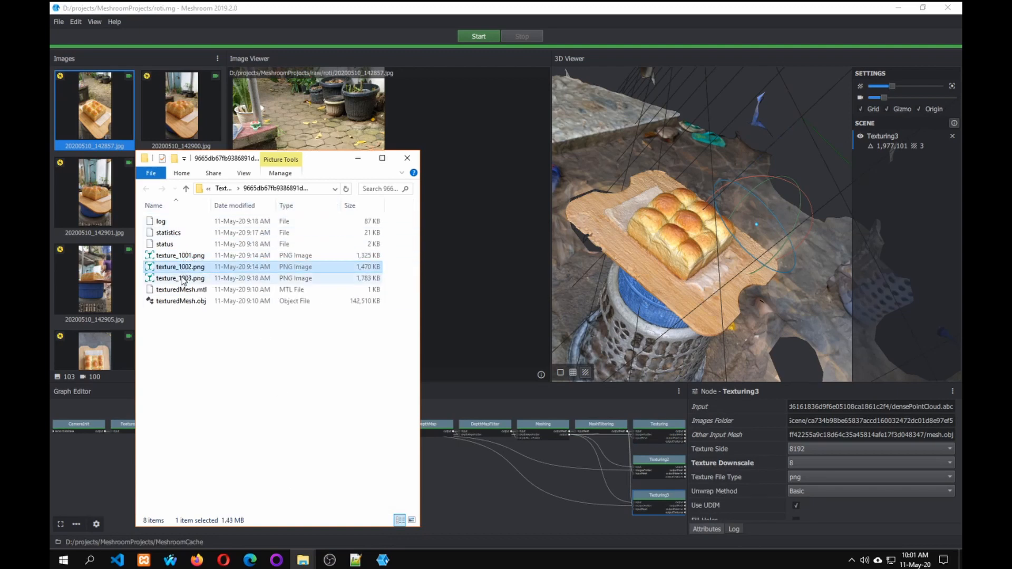
pyautogui.click(183, 277)
pyautogui.click(190, 258)
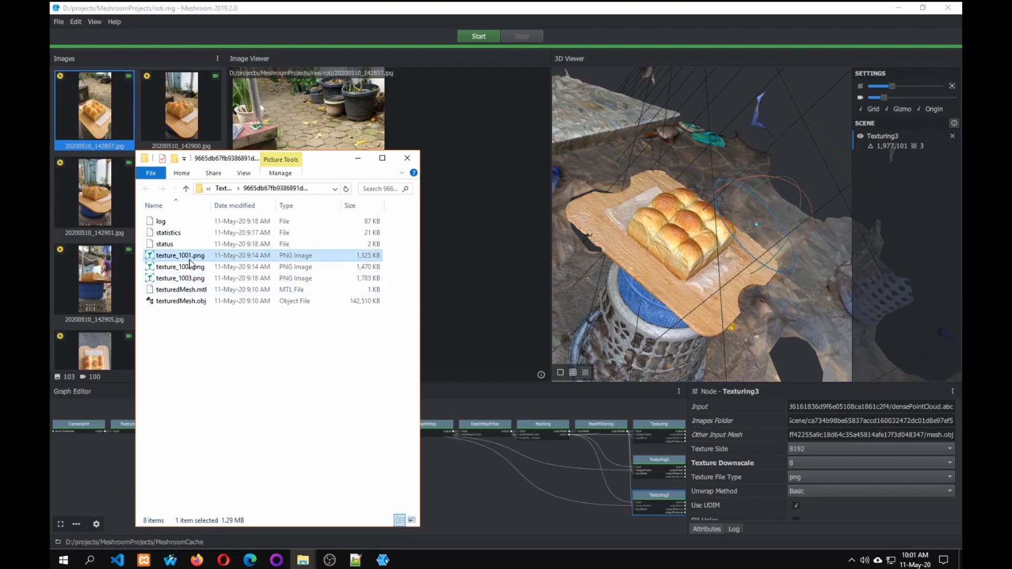
# View texture_1001.png in the image viewer, browse through the folder's other textures back to the first, and close the viewer.
pyautogui.doubleClick(190, 258)
pyautogui.moveTo(460, 251); pyautogui.dragTo(458, 79)
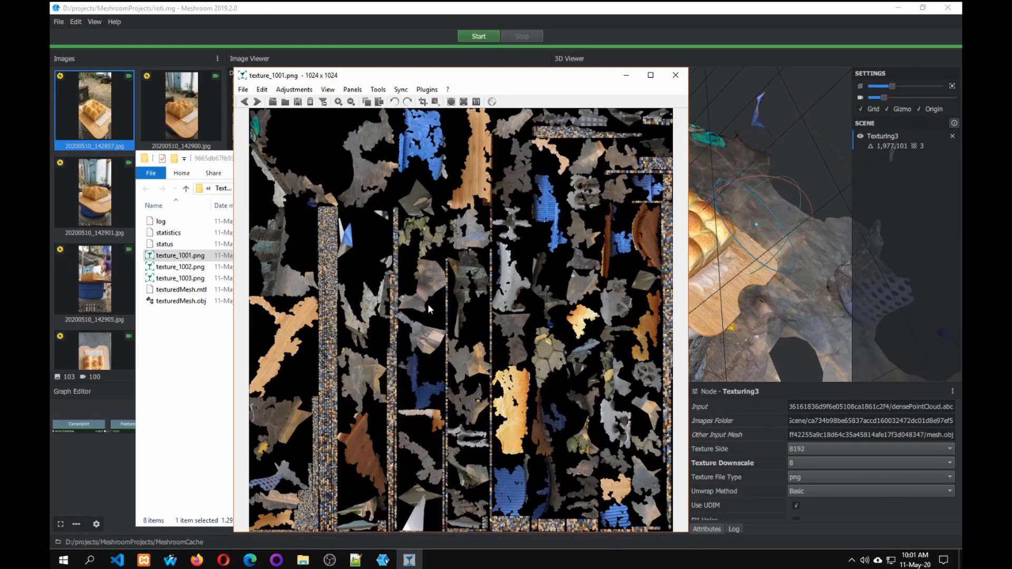
pyautogui.press('Right')
pyautogui.press('Right')
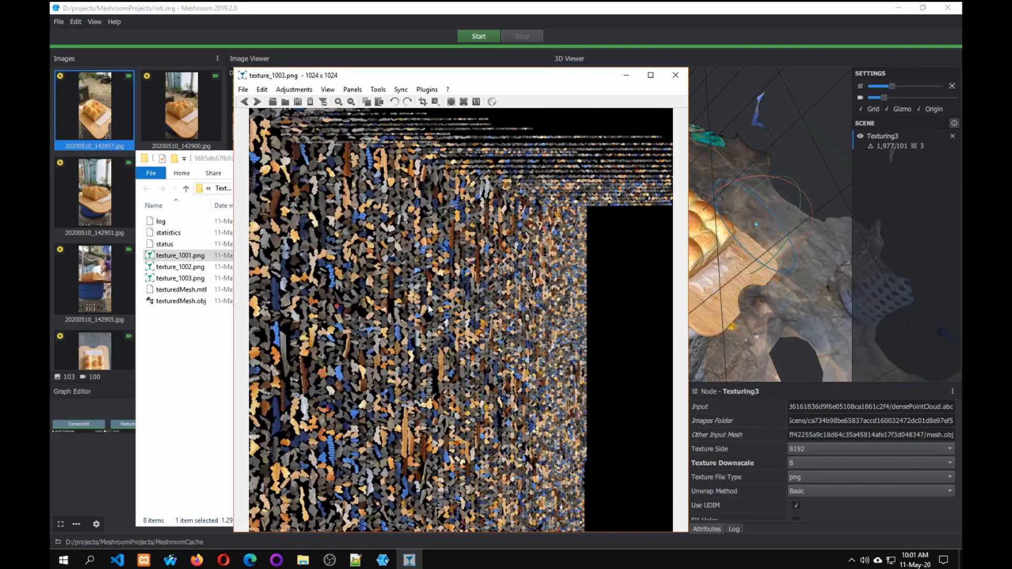
pyautogui.press('Right')
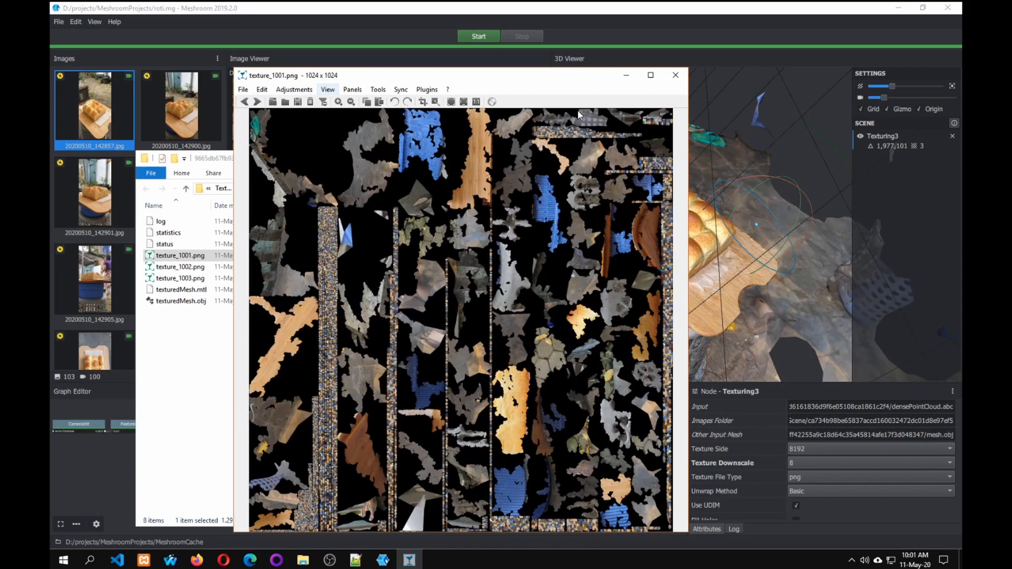
pyautogui.click(676, 75)
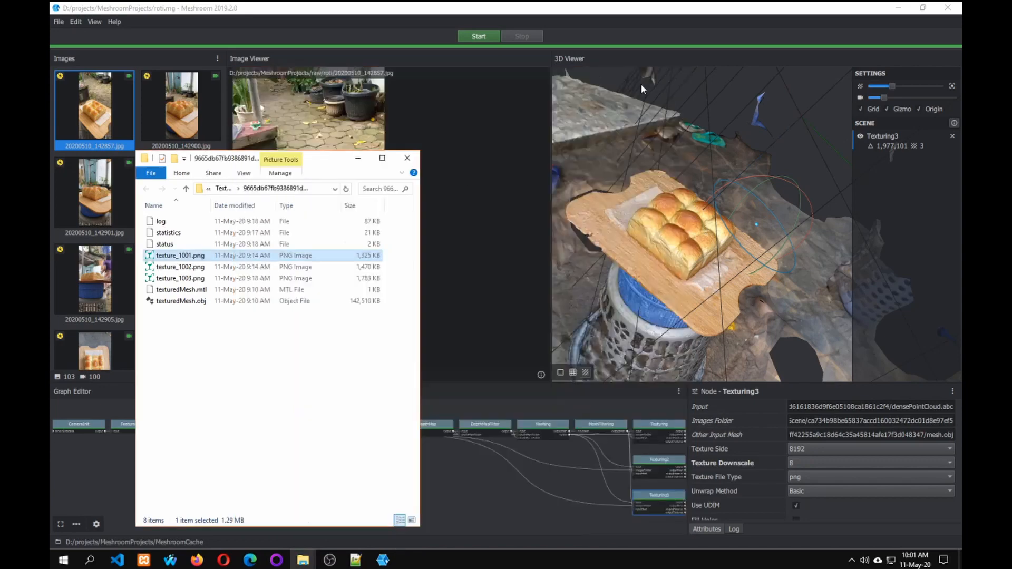
# Minimize the Texturing3 output folder window and quit Meshroom.
pyautogui.click(366, 165)
pyautogui.moveTo(315, 550)
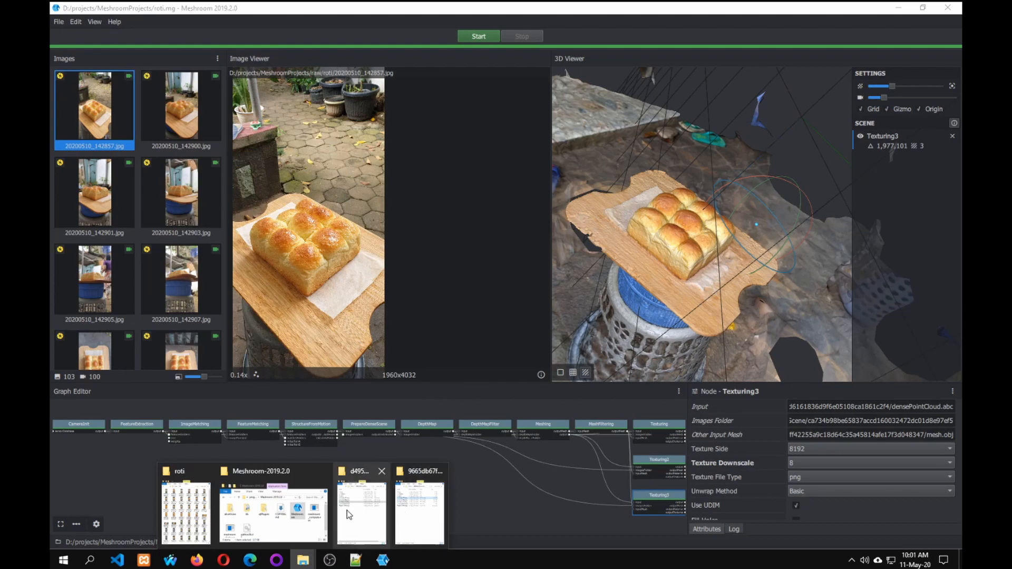
pyautogui.click(58, 22)
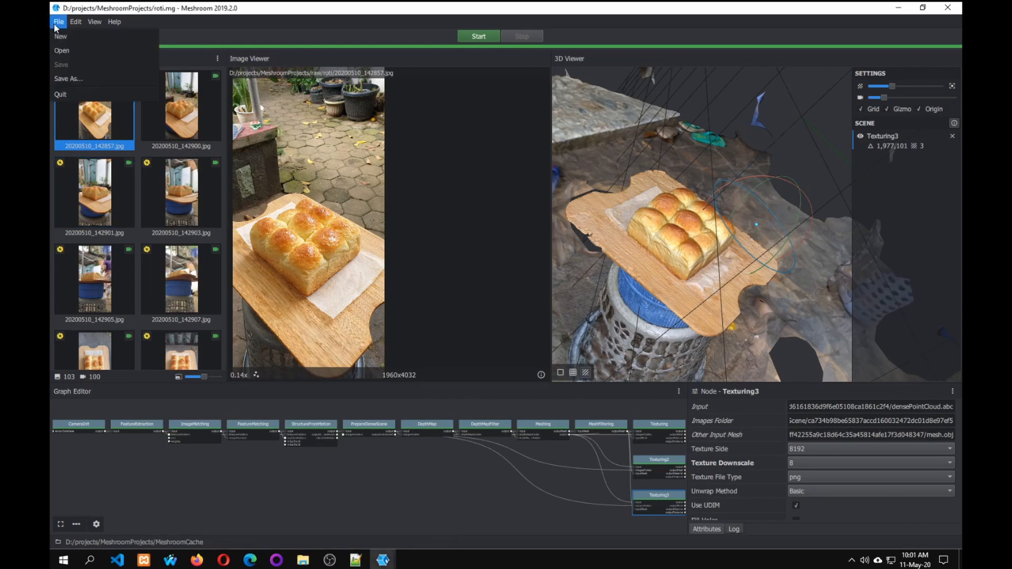
pyautogui.click(78, 94)
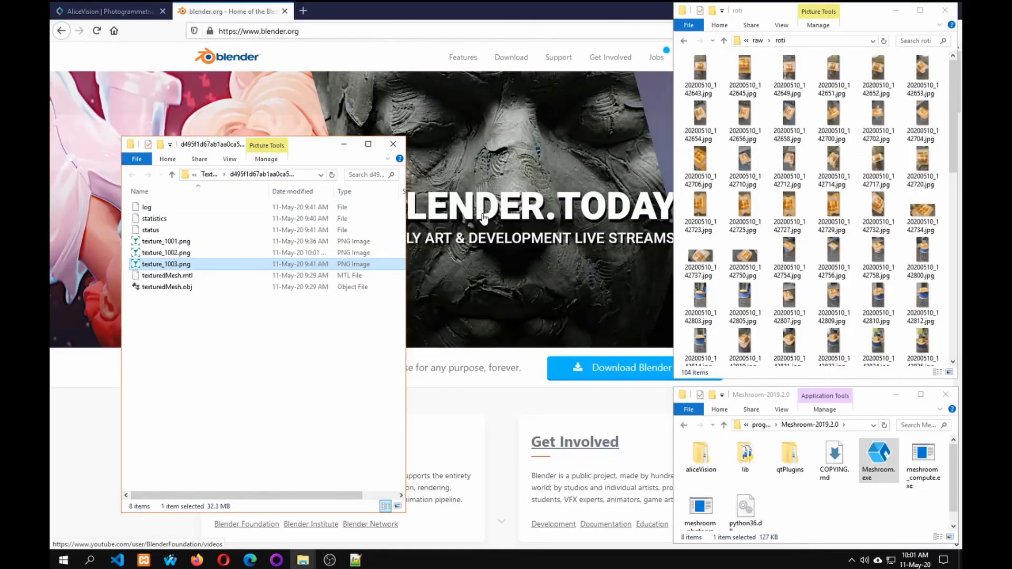